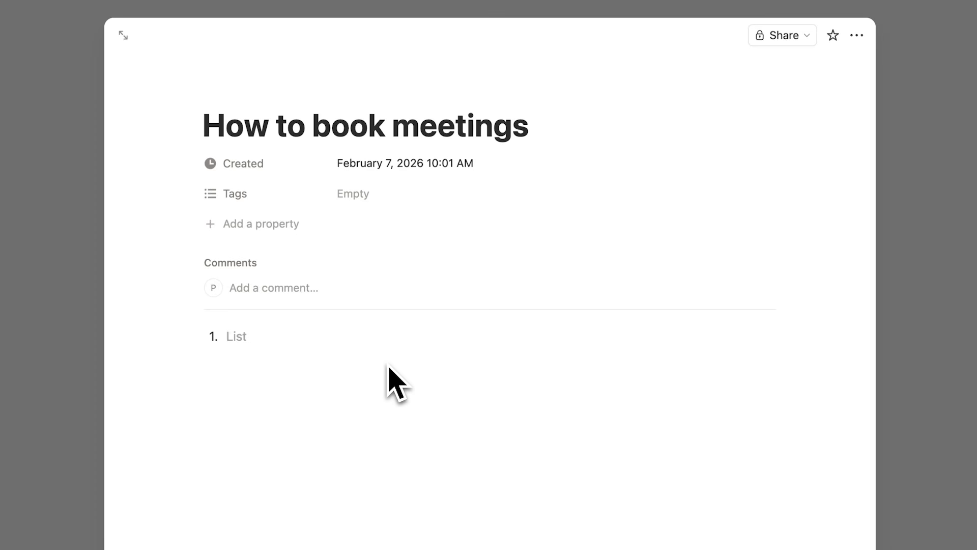
Step: Fill the numbered list on the How to book meetings page with "instruction 1" and "instruction 2"
type("tion 1")
key("Return")
type("instruct")
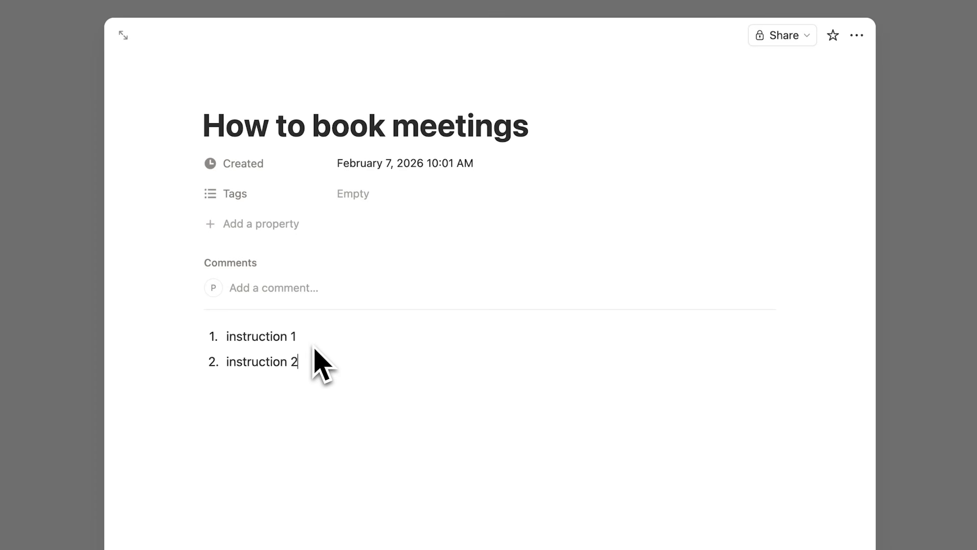
left_click_drag(321, 362, 210, 328)
Step: Insert an empty audio block below the numbered list, without choosing an audio file
left_click(341, 366)
left_click(328, 410)
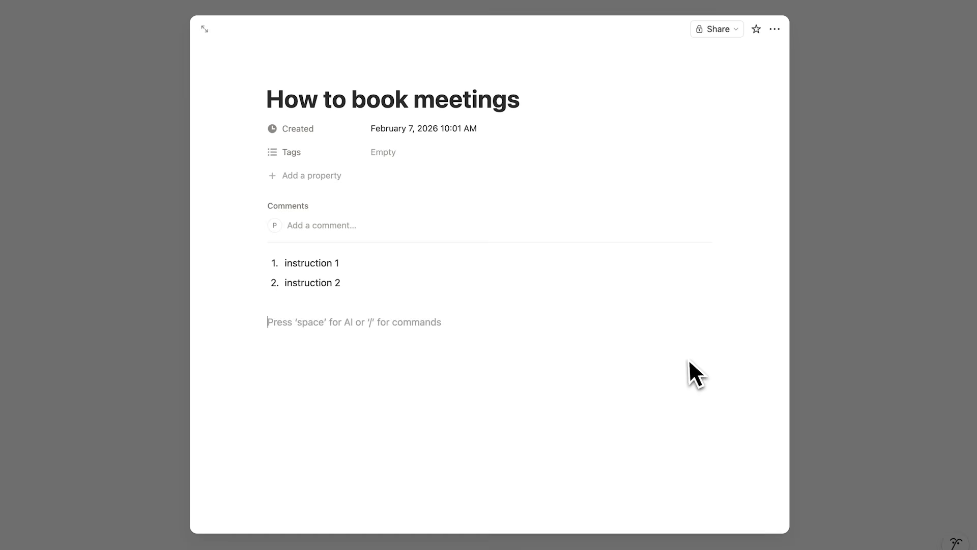
type("/audio")
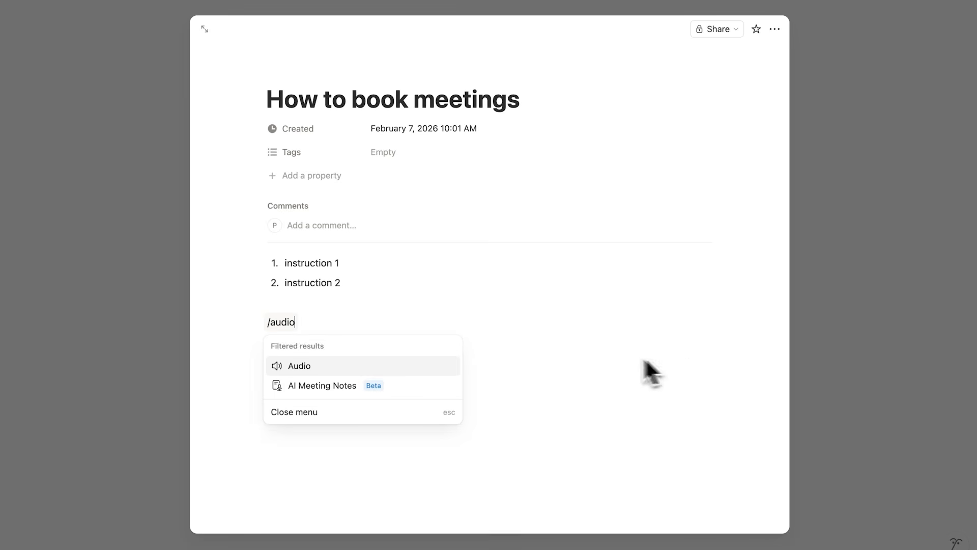
left_click(367, 368)
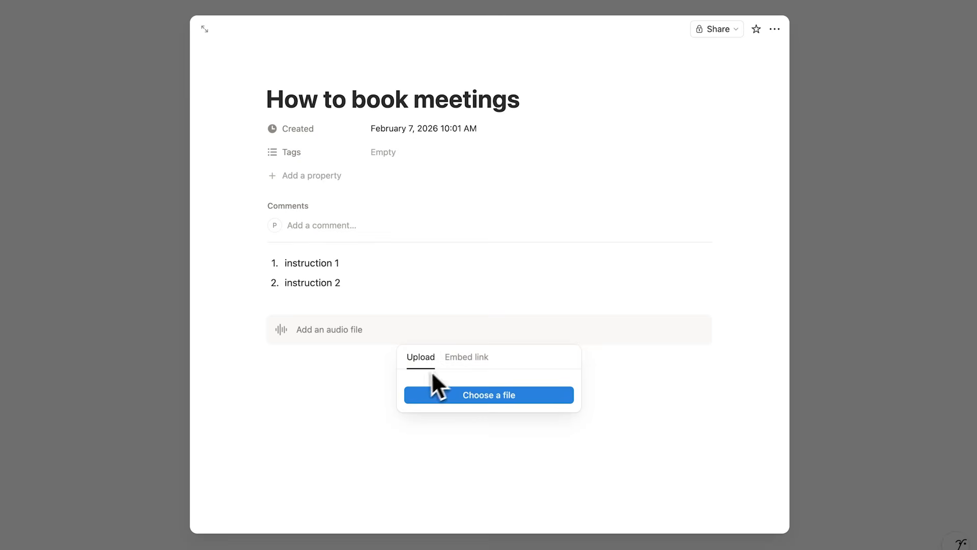
left_click(366, 360)
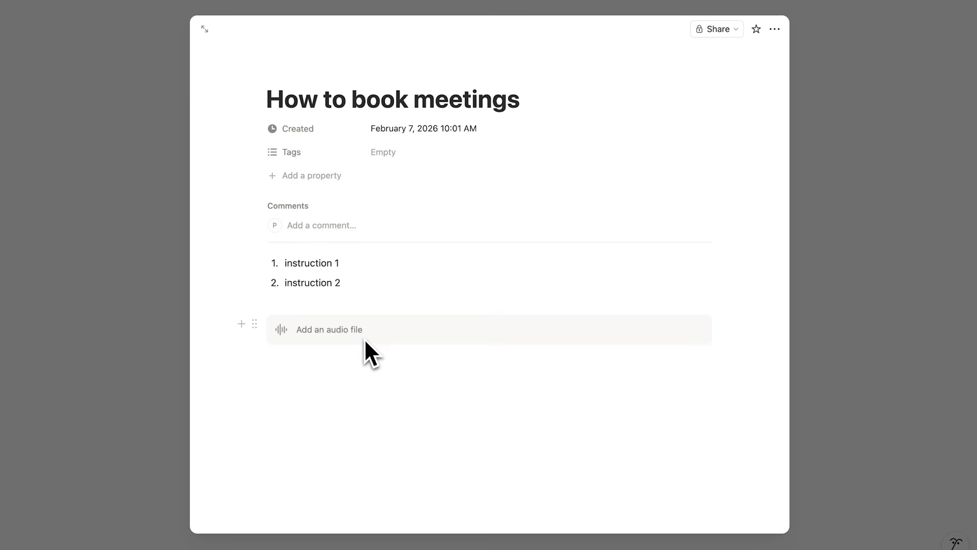
left_click_drag(533, 105, 144, 95)
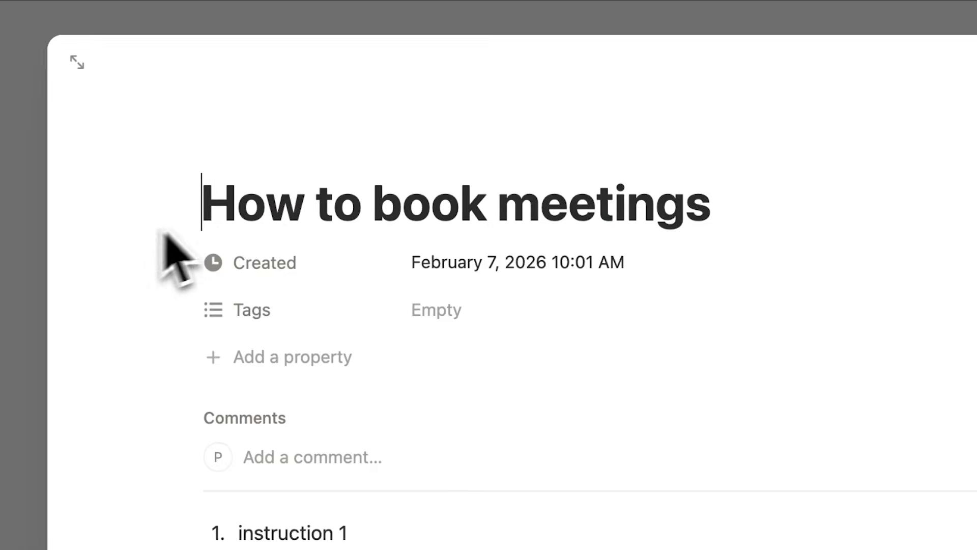
left_click_drag(200, 206, 817, 214)
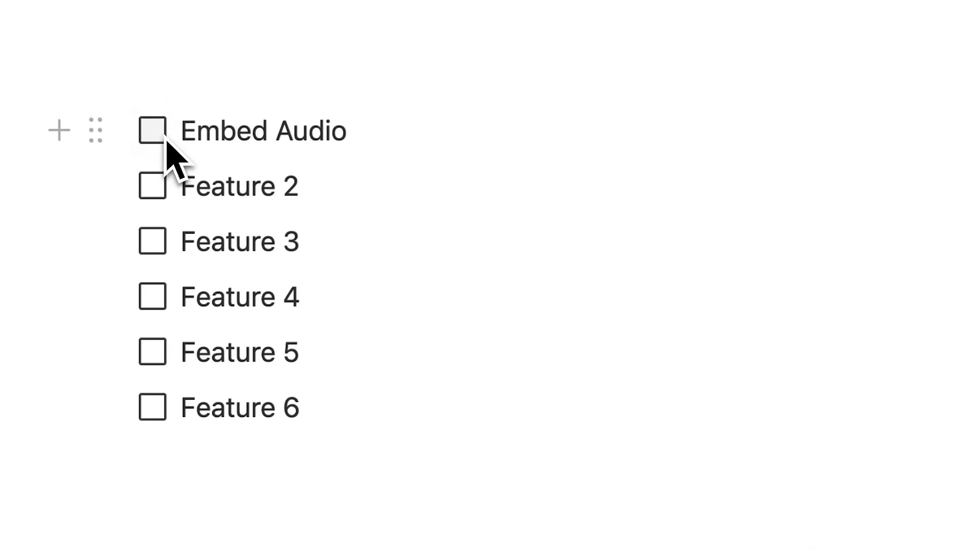
Step: Mark Embed Audio as done in the feature checklist
left_click(162, 136)
key("BackSpace")
key("BackSpace")
key("BackSpace")
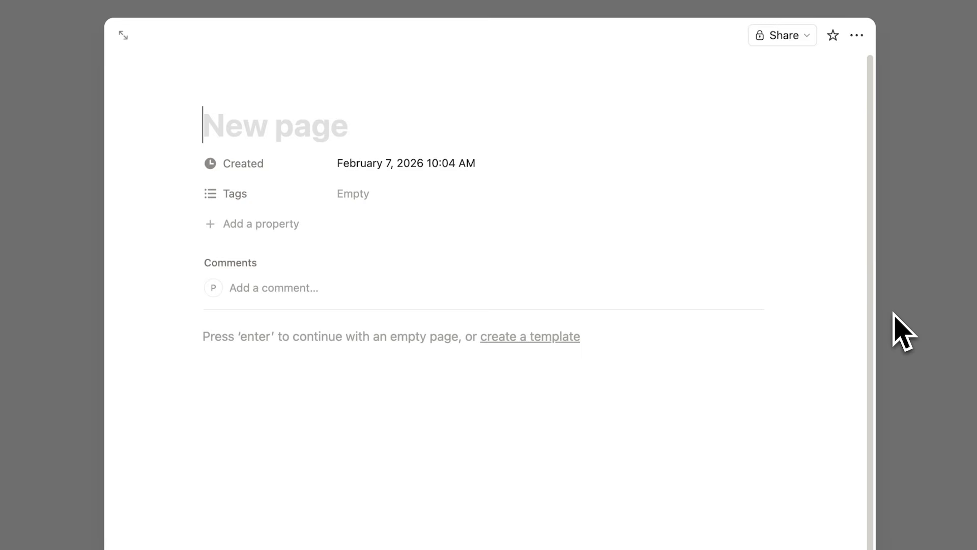
Step: Title the new SOP page "How to make a presentation"
type("How to m")
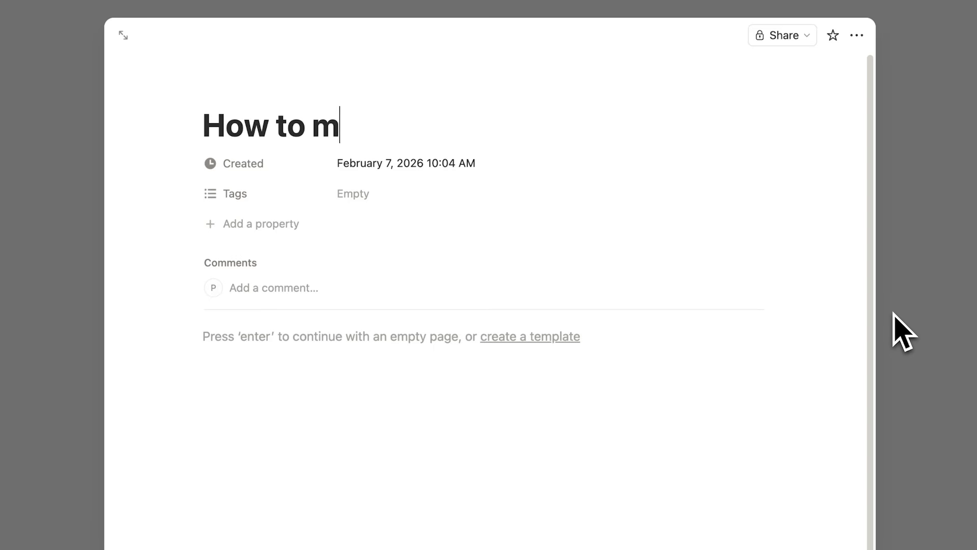
type("ake a presentation")
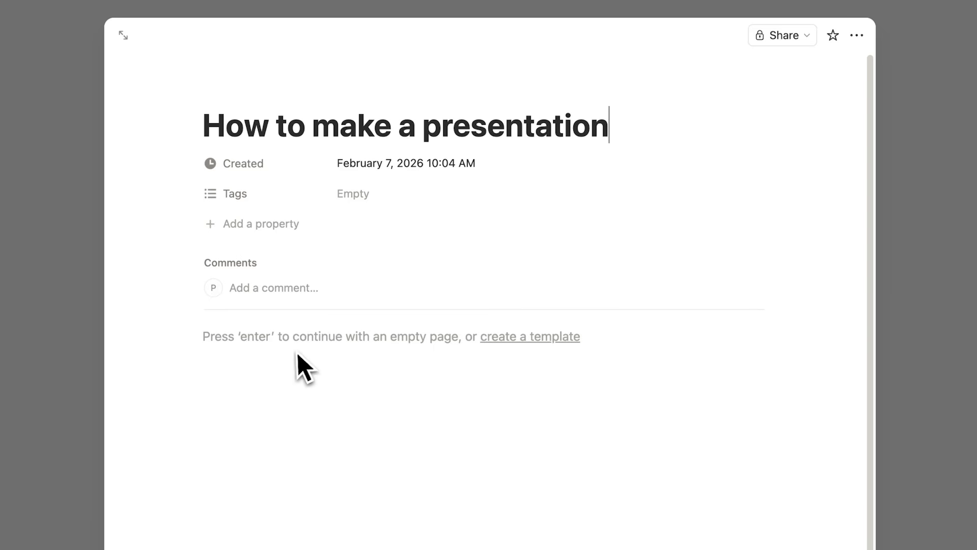
Step: Add a numbered list with "instruction 1" and "instruction 2", and look up the file block below it
key("Return")
type("1")
type("i")
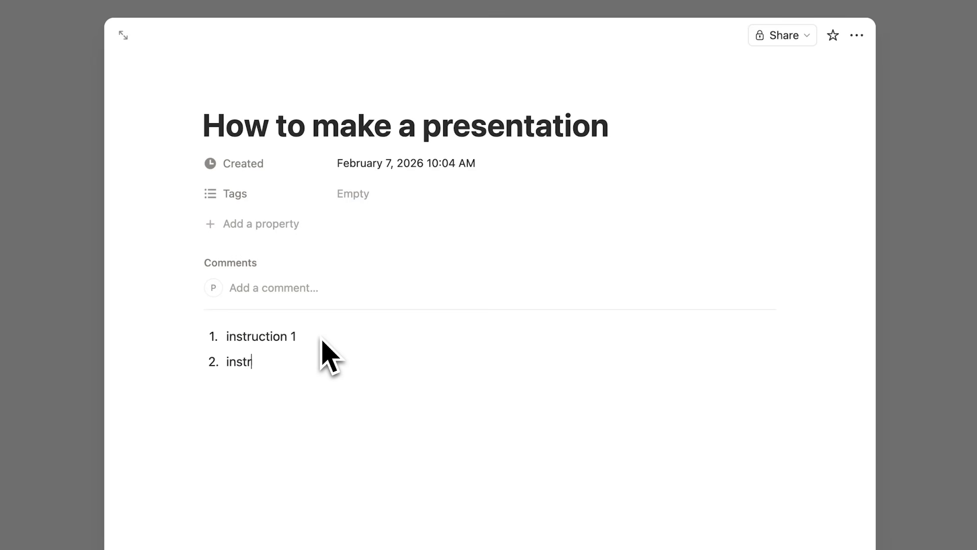
key("Return")
key("Return")
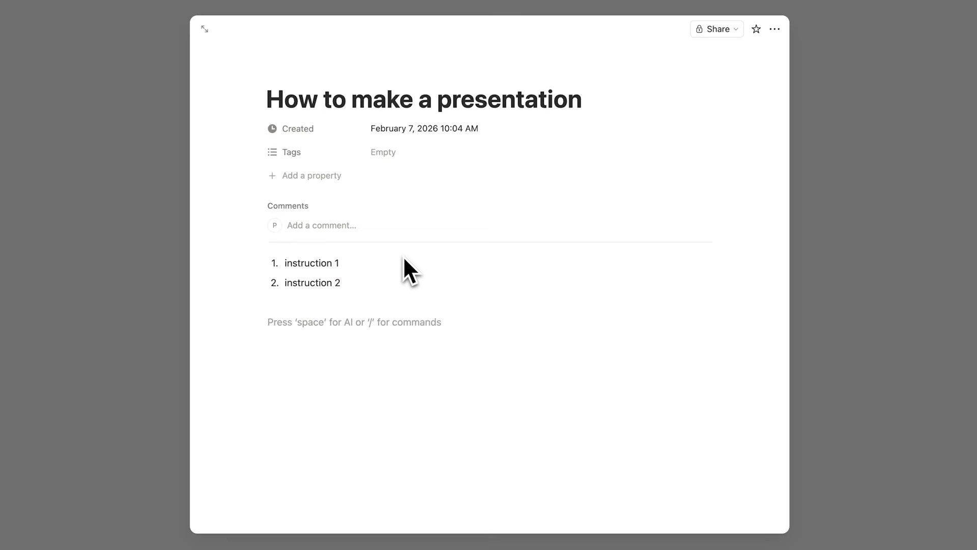
type("/file")
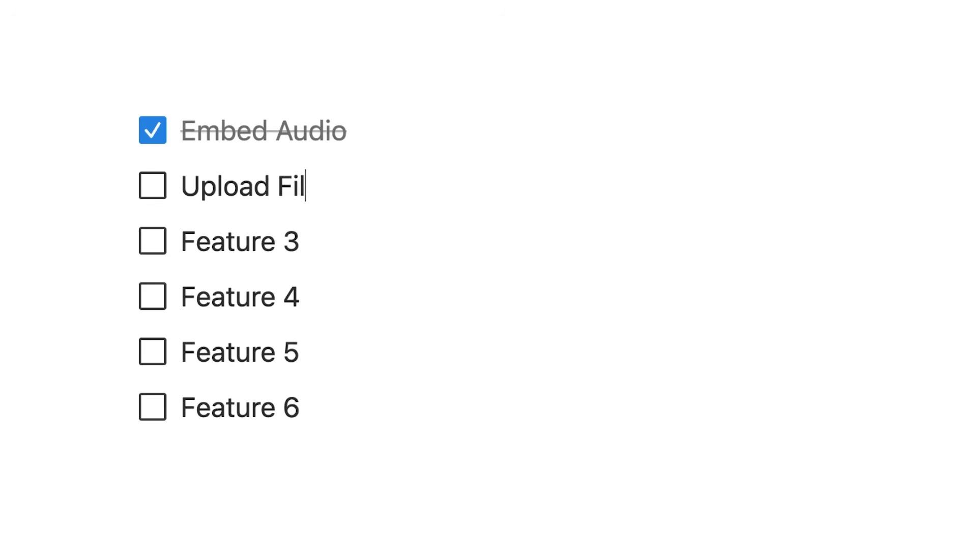
Step: Finish labelling the second checklist item "Upload Files" and mark it as done
type("es")
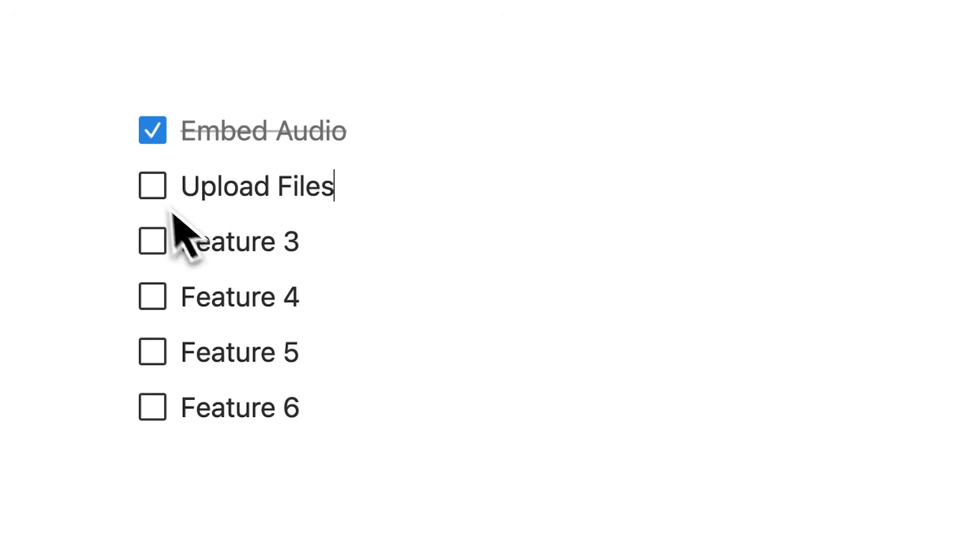
left_click(153, 185)
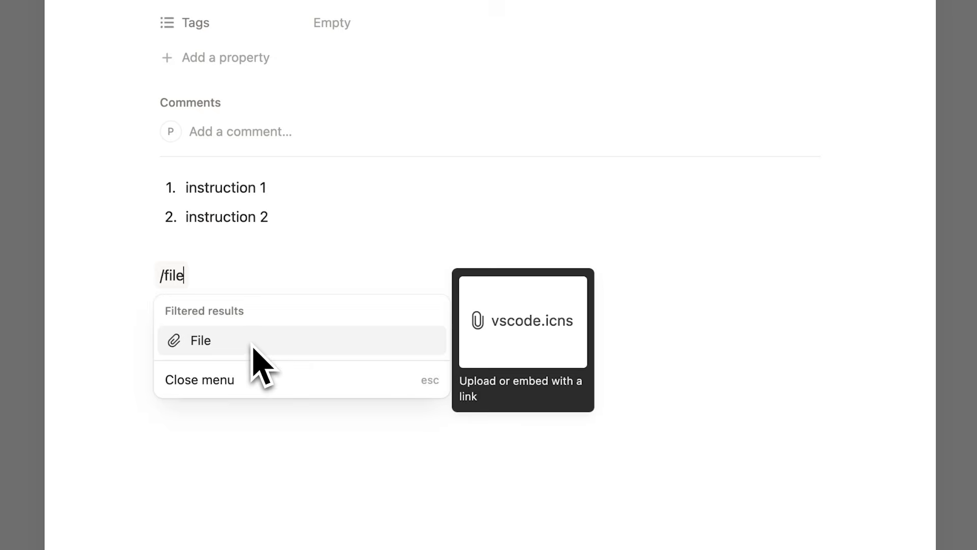
Step: Insert an empty file block below the list and write "Download this presentation template:" above it
left_click(255, 343)
left_click(253, 247)
type("Download this presentati")
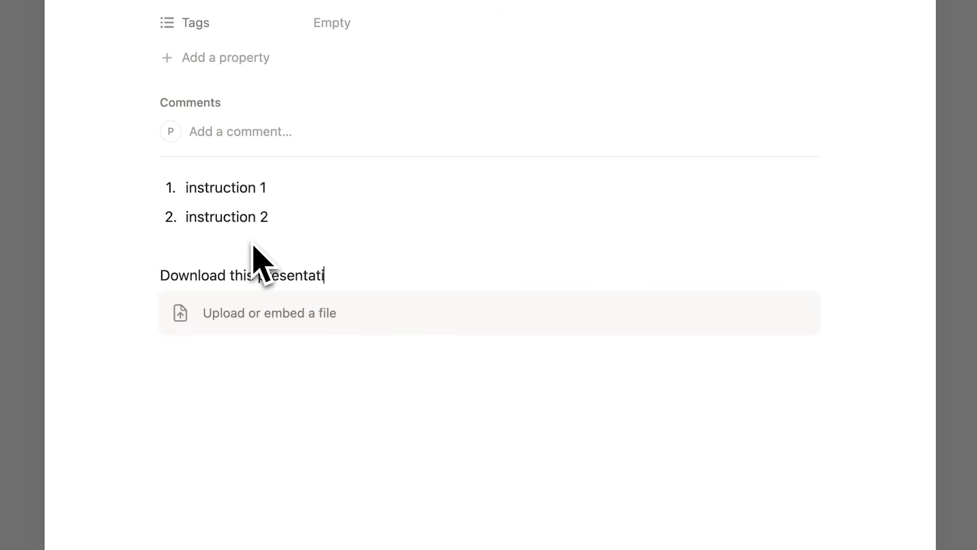
left_click_drag(795, 189, 145, 185)
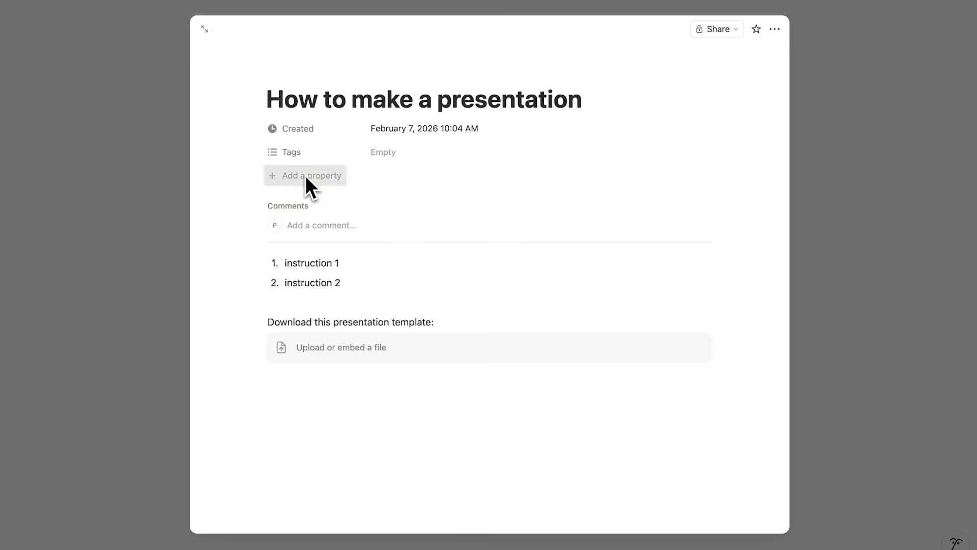
Step: Add a Files & media property to the presentation page and show its option for embedding a link
left_click(305, 175)
key("Escape")
left_click(307, 178)
scroll(340, 220, "down", 1)
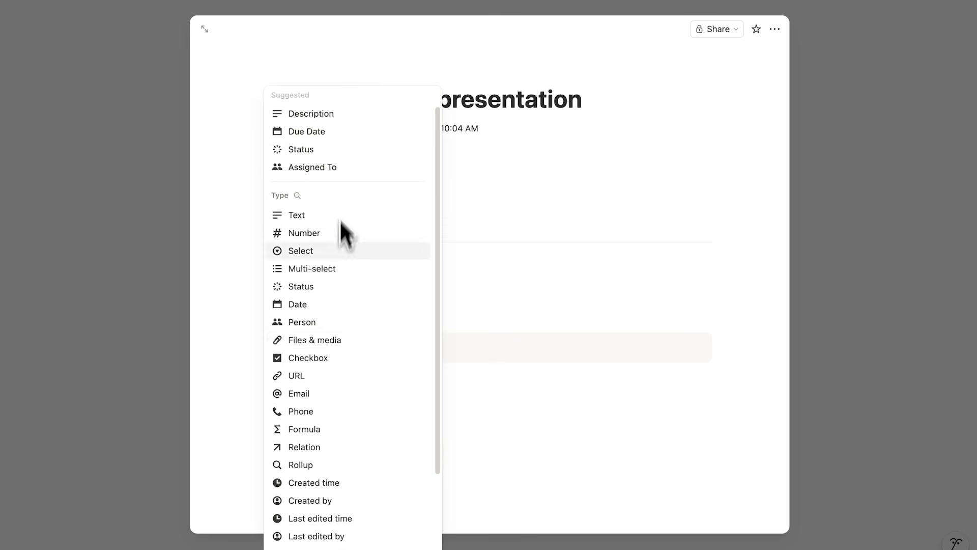
left_click(361, 341)
key("Escape")
left_click(398, 177)
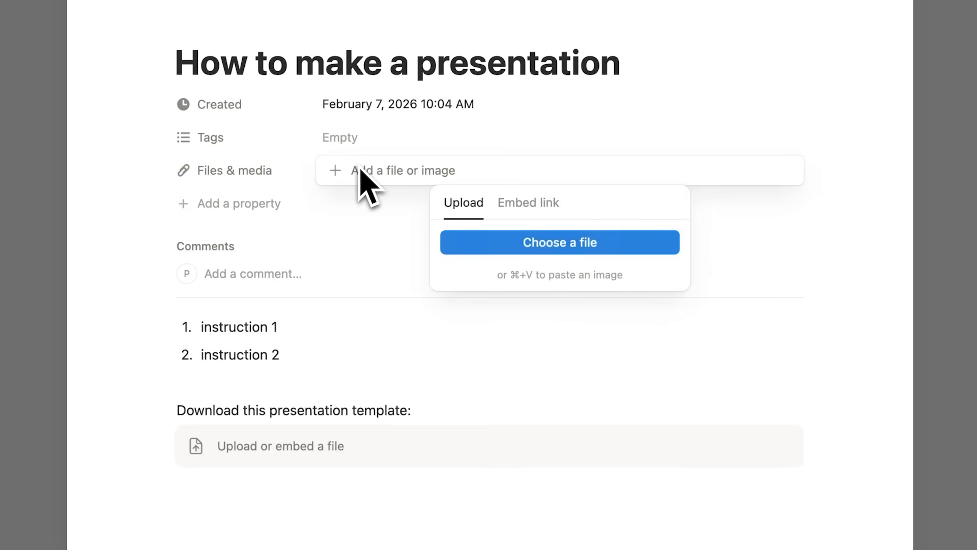
left_click(523, 208)
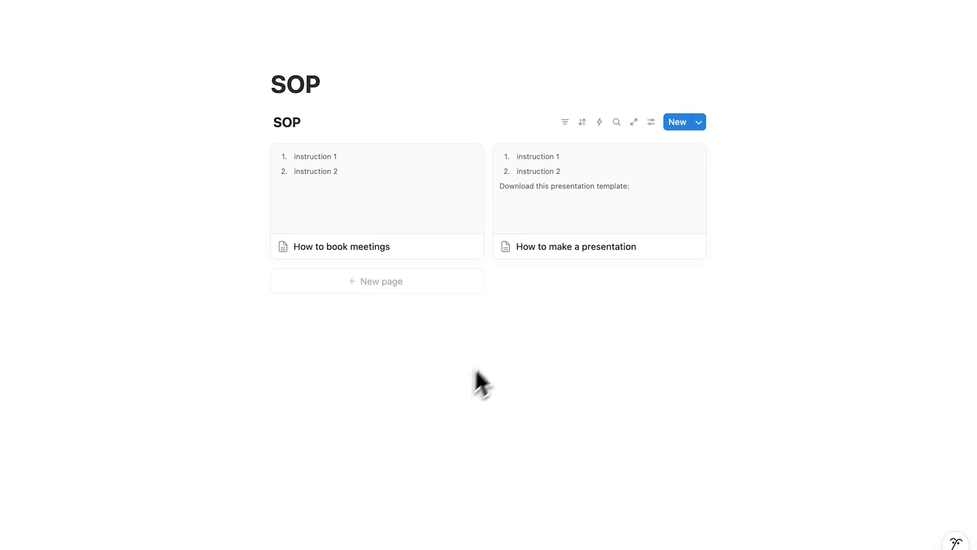
Step: Create a page titled "Report" below the SOP gallery
left_click(456, 383)
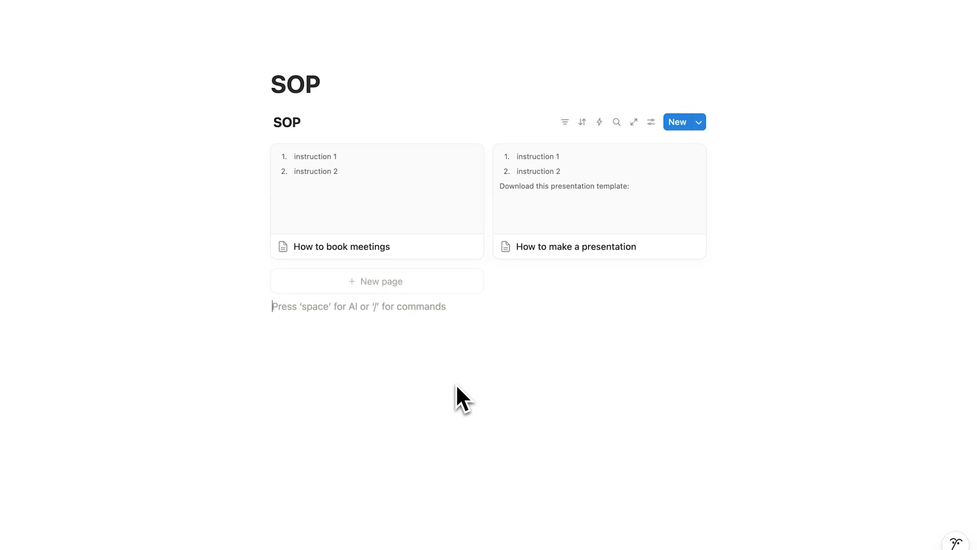
type("/page")
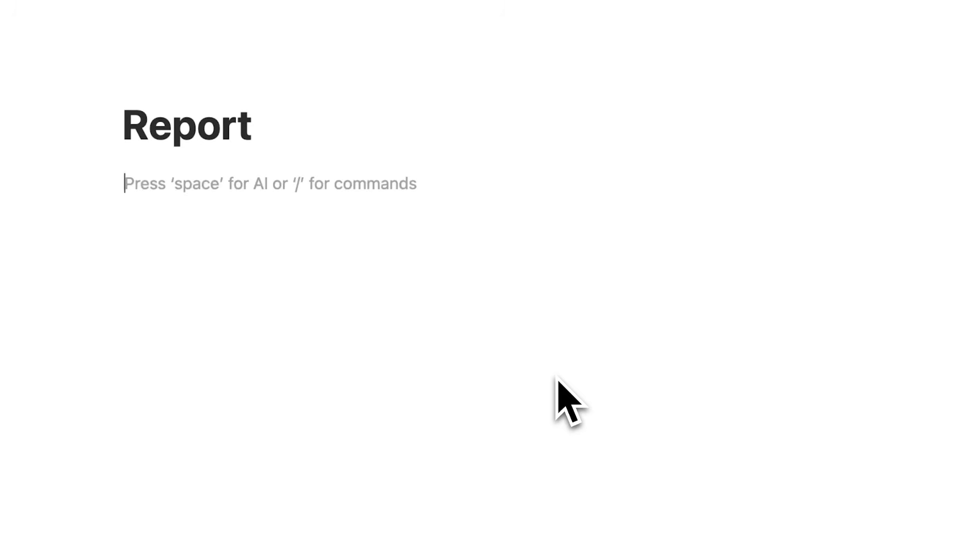
Step: Write "blah blah blah blah", a blank line, "the presentation needs to be good," and "make sure you use the template" on the Report page
type("blah blah blah blah")
key("Return")
key("Return")
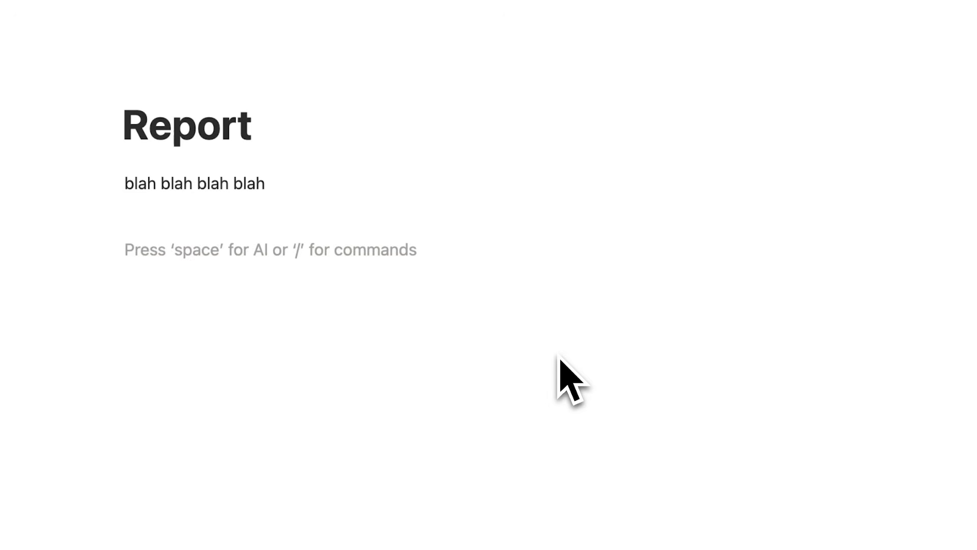
type("the presentation needs to be good")
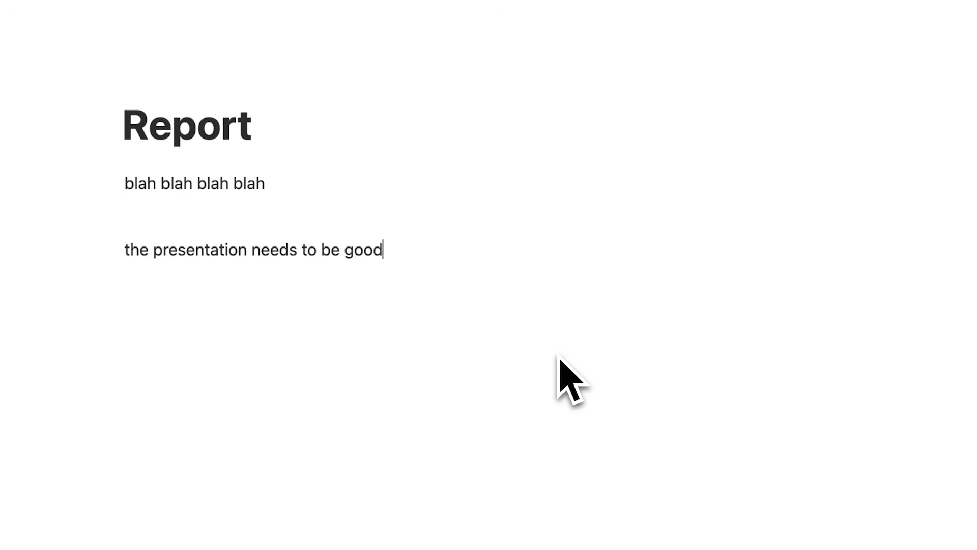
type(",")
key("Return")
type("make sure you use the")
key("Return")
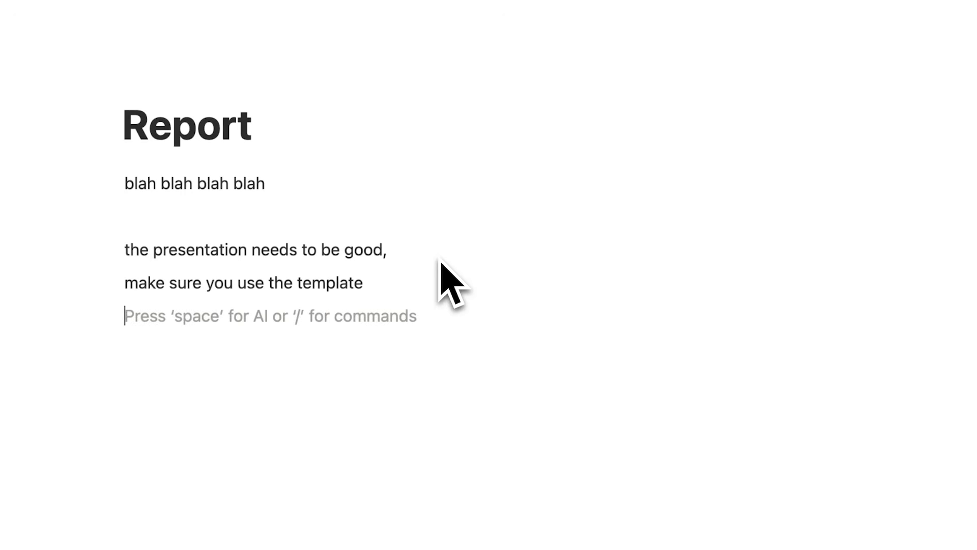
Step: Insert a link to the How to make a presentation page below the last line of the report
type("/")
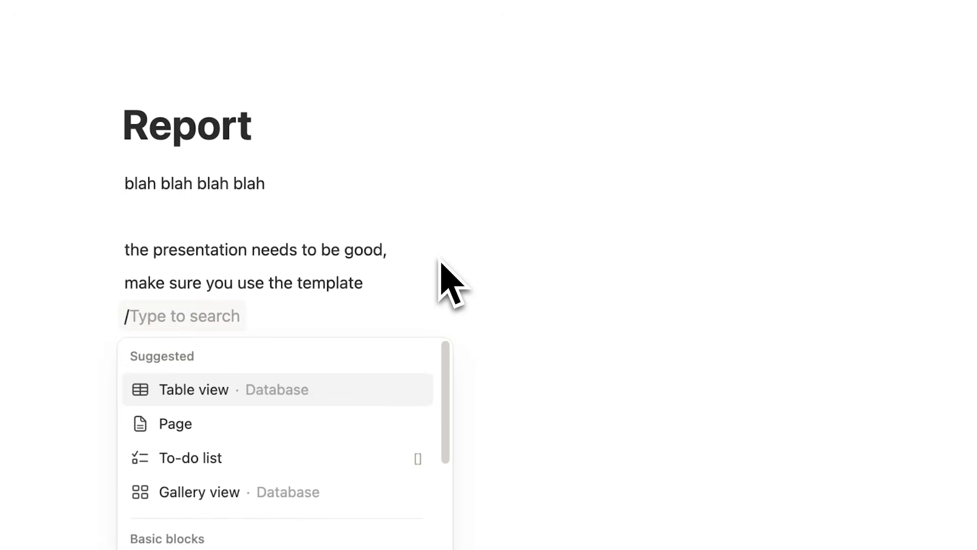
type("link")
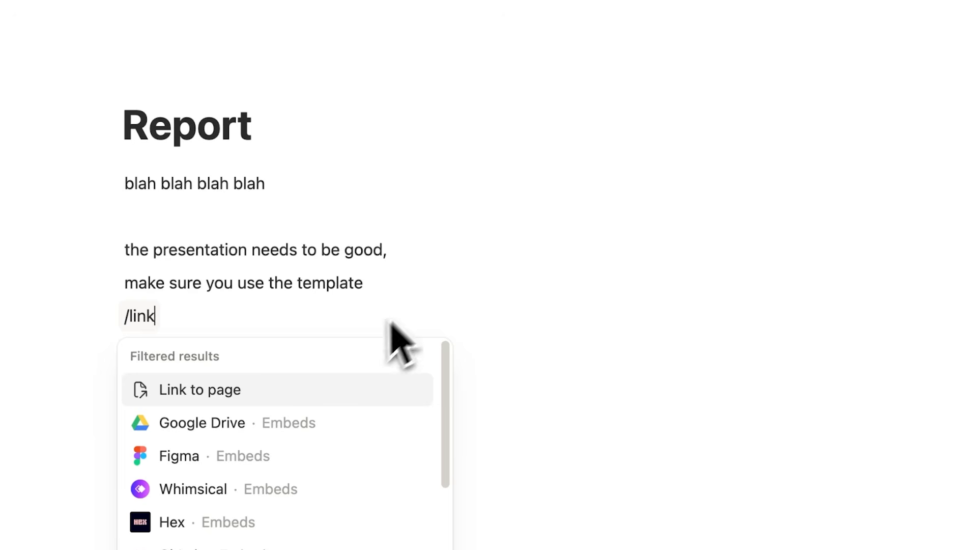
left_click(315, 385)
type("presentation")
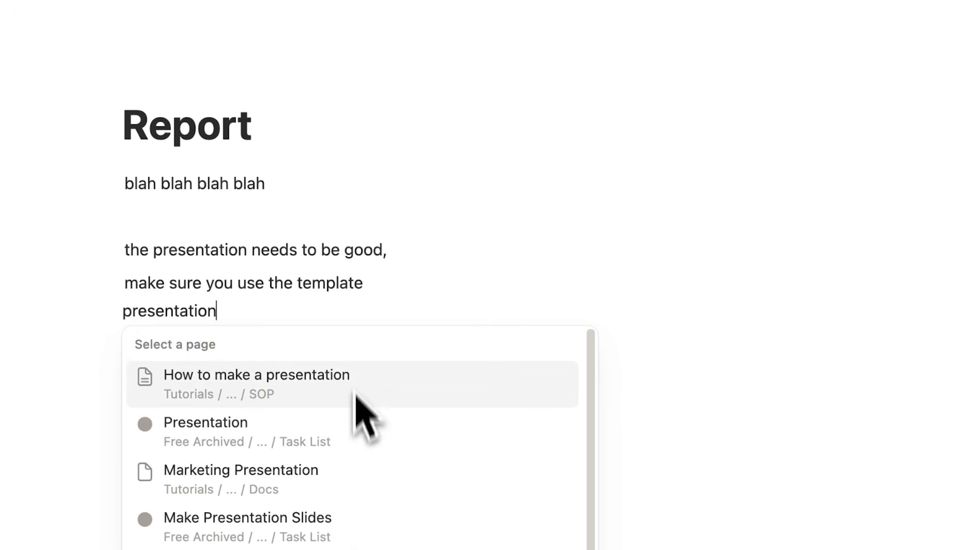
left_click(395, 392)
left_click_drag(127, 131, 292, 120)
left_click(294, 121)
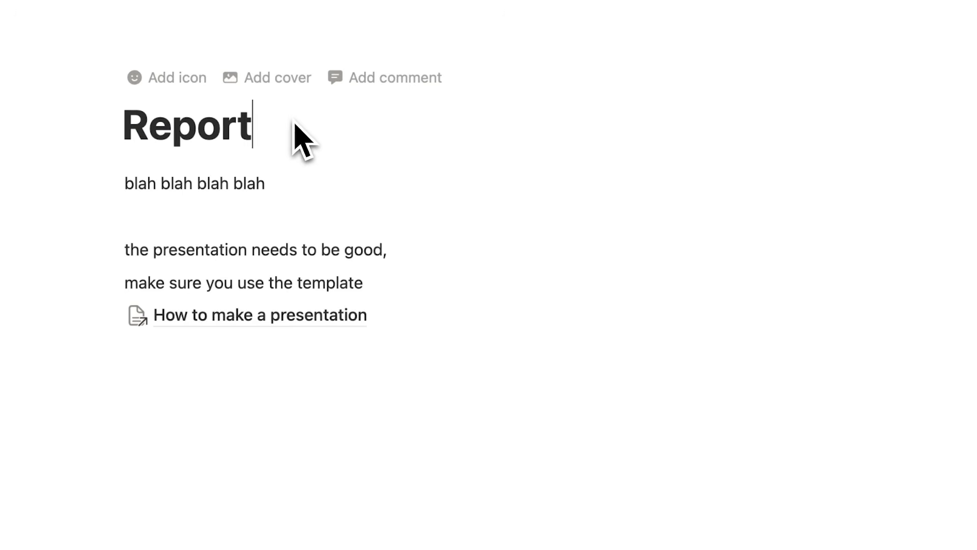
Step: Delete the How to make a presentation link from the Report page
mouse_move(299, 320)
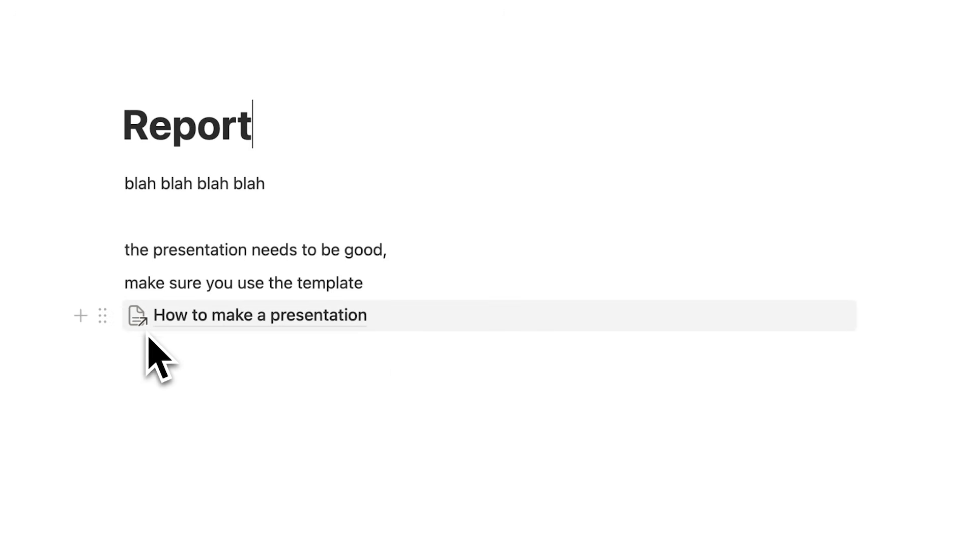
mouse_move(147, 336)
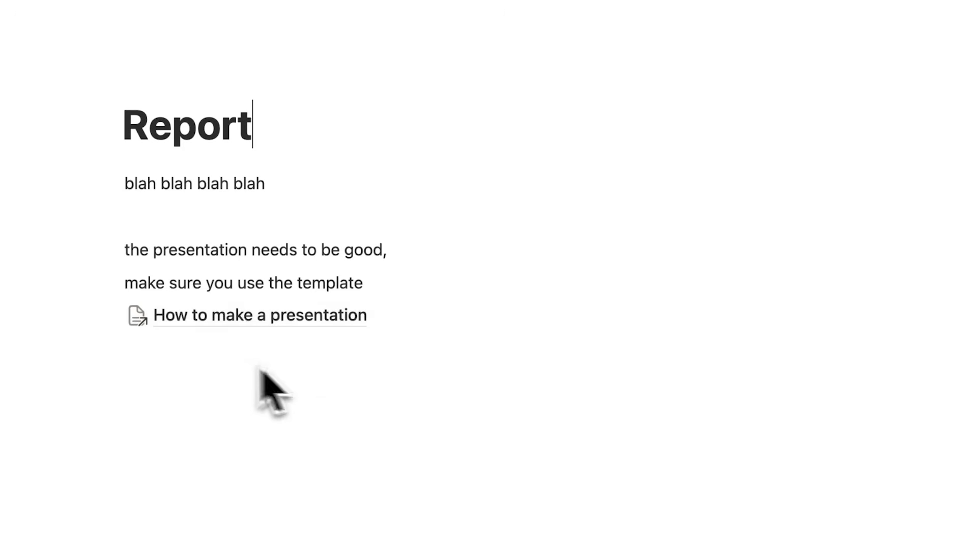
left_click_drag(16, 371, 145, 316)
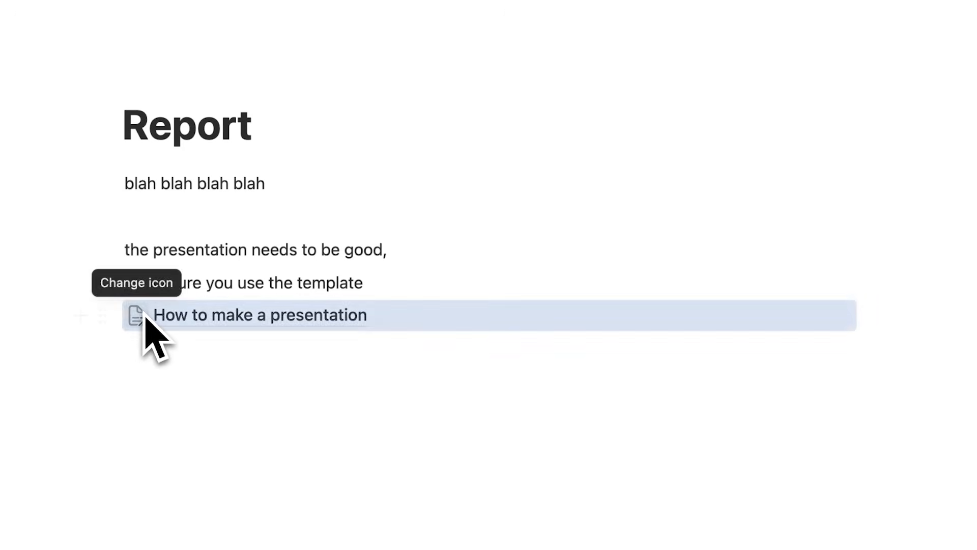
key("BackSpace")
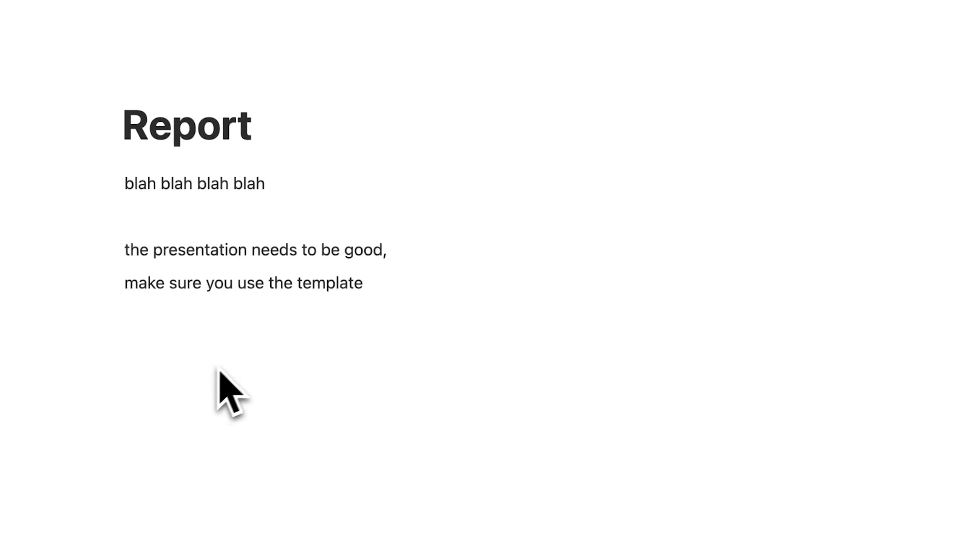
Step: Link the How to make a presentation page again below the template line, searching for "presentation"
left_click(240, 336)
type("/")
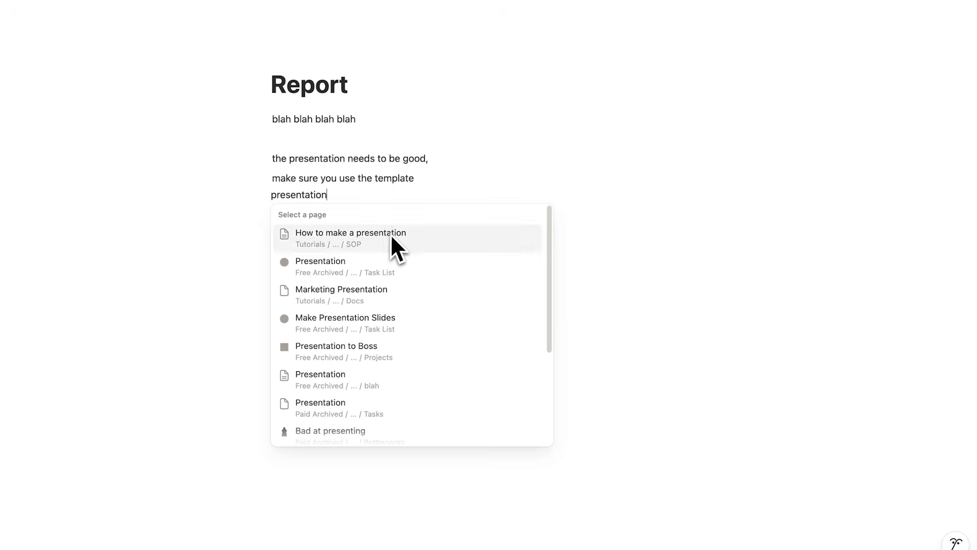
left_click(391, 235)
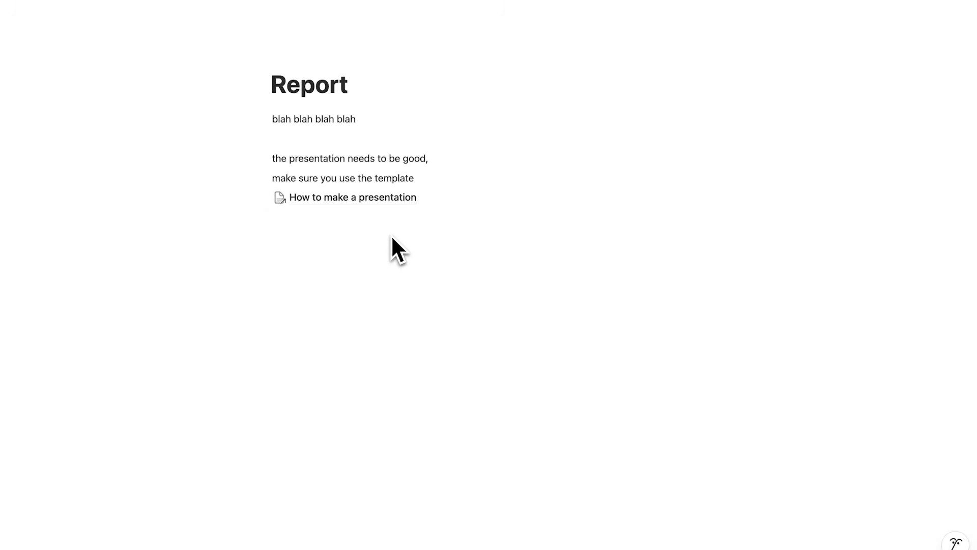
Step: Open the How to make a presentation page through its link on the Report page and return to the report
left_click(383, 202)
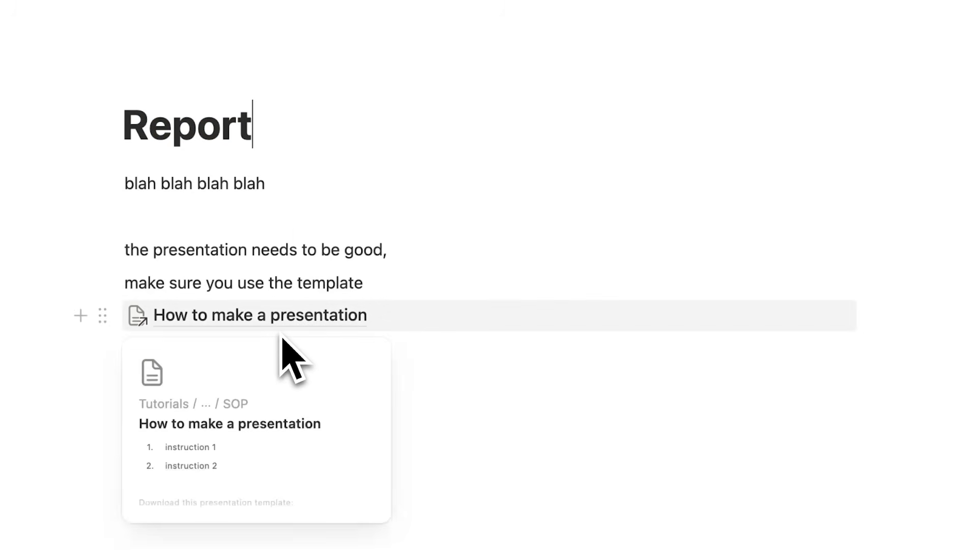
left_click_drag(270, 134, 77, 135)
left_click(291, 148)
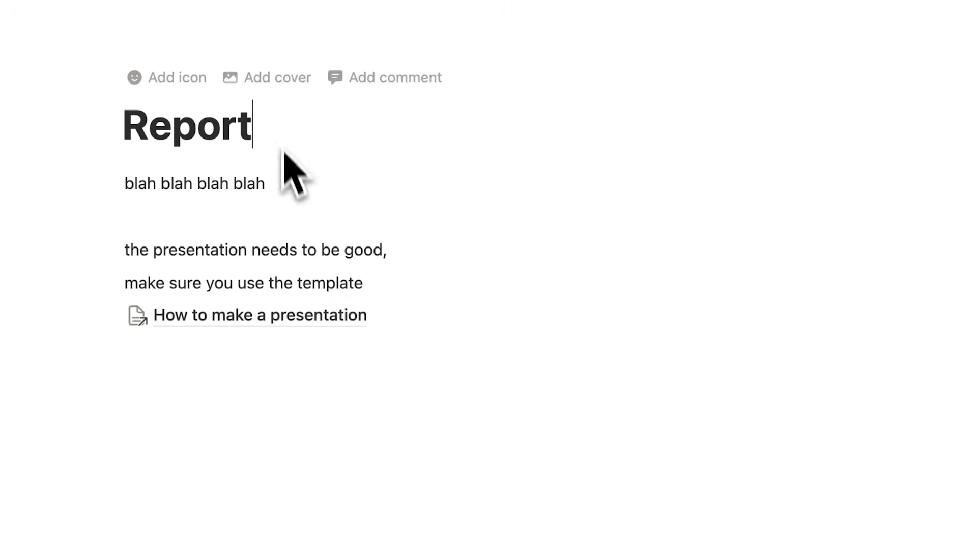
Step: Add a sub-page titled "page 2" below the presentation link, return to the report and compare the two page icons
left_click(253, 430)
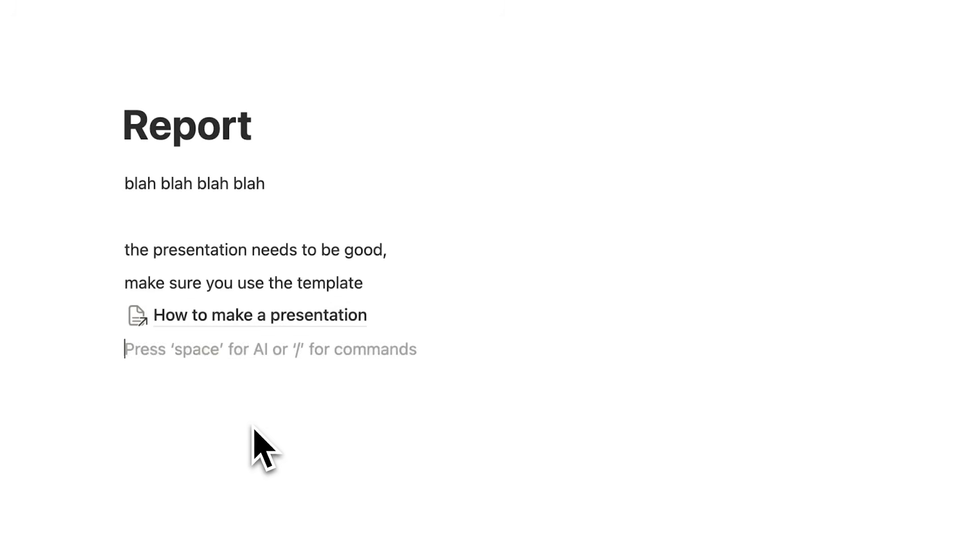
type("/page")
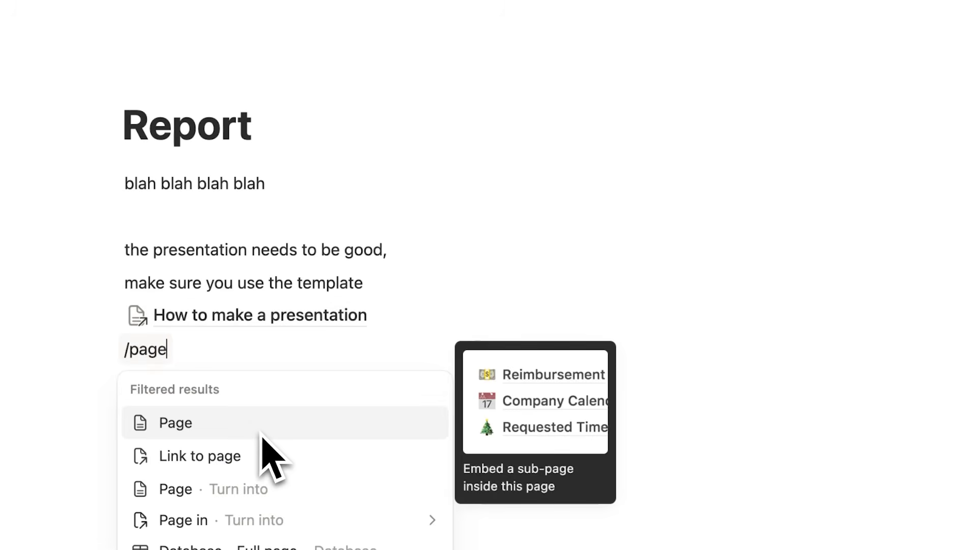
left_click(260, 435)
type("page 2")
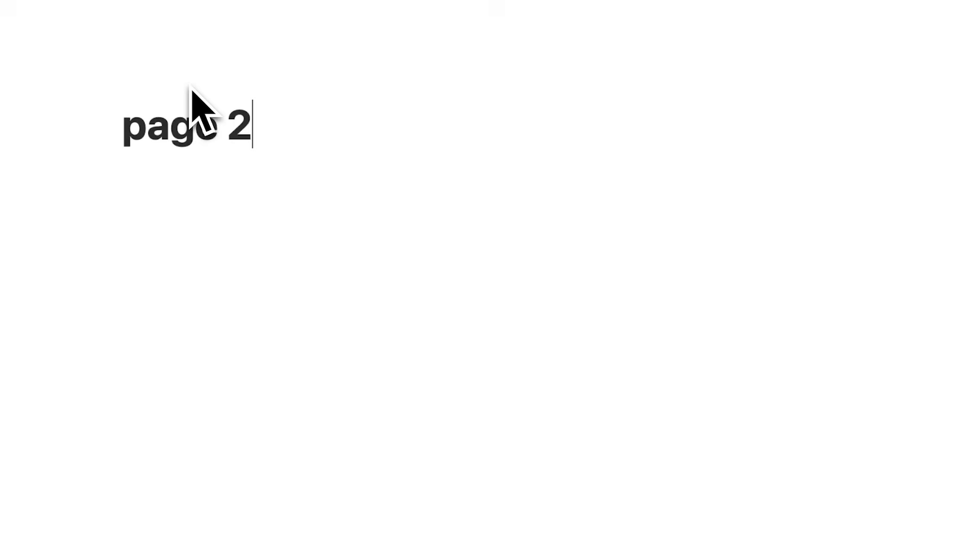
key("super+bracketleft")
left_click(313, 150)
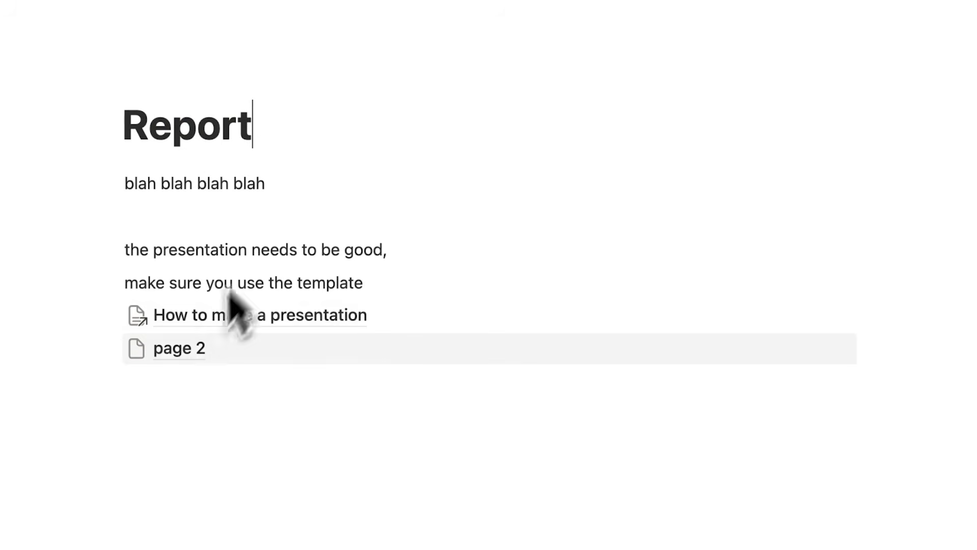
mouse_move(193, 360)
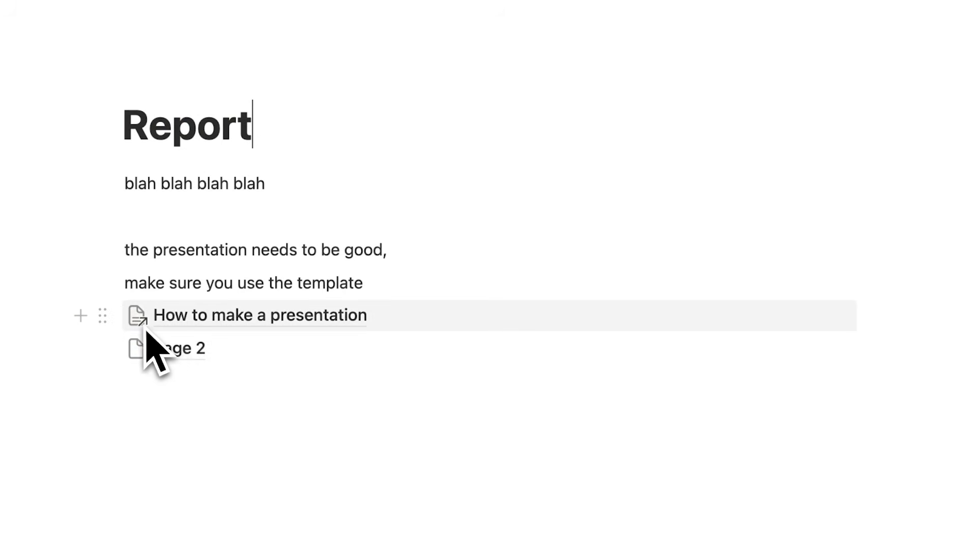
mouse_move(286, 330)
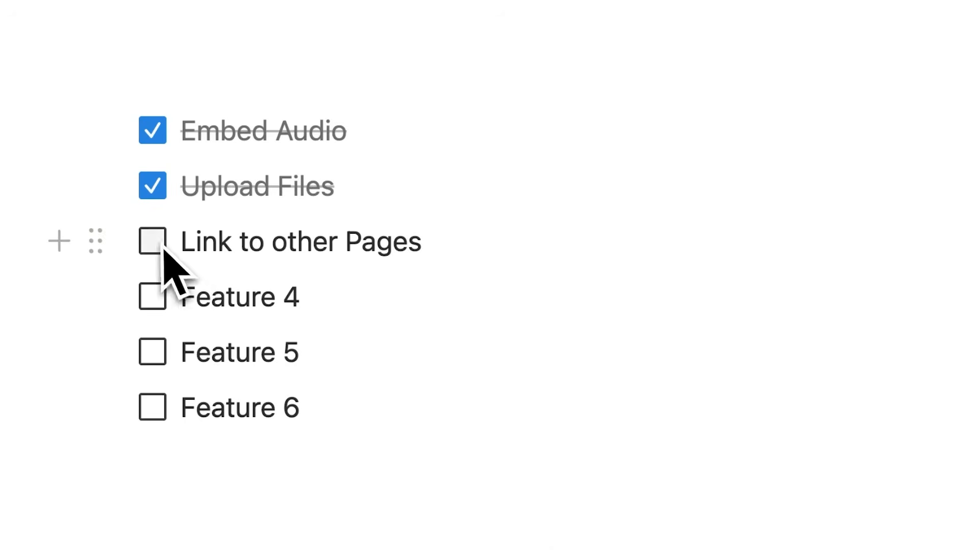
Step: Tick off Link to other Pages in the feature checklist
left_click(152, 241)
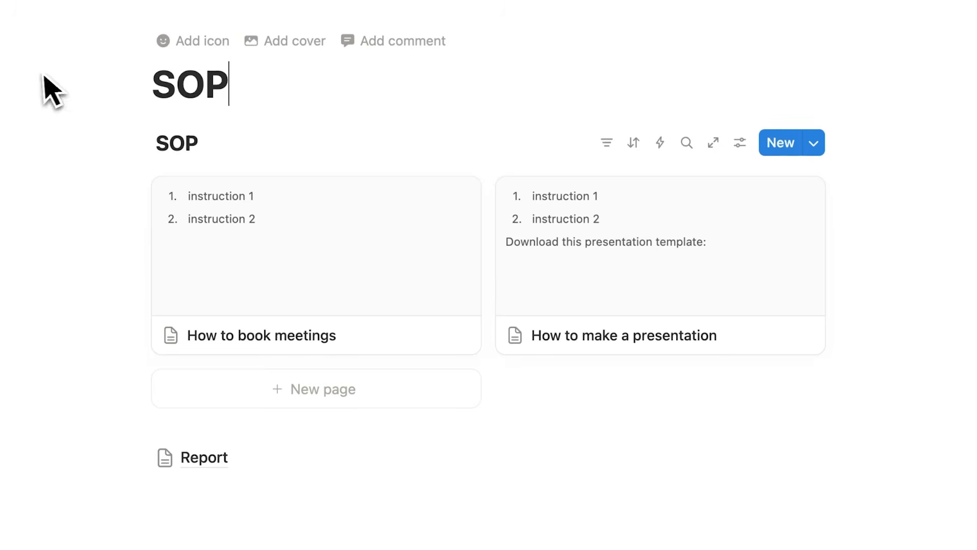
key("super+a")
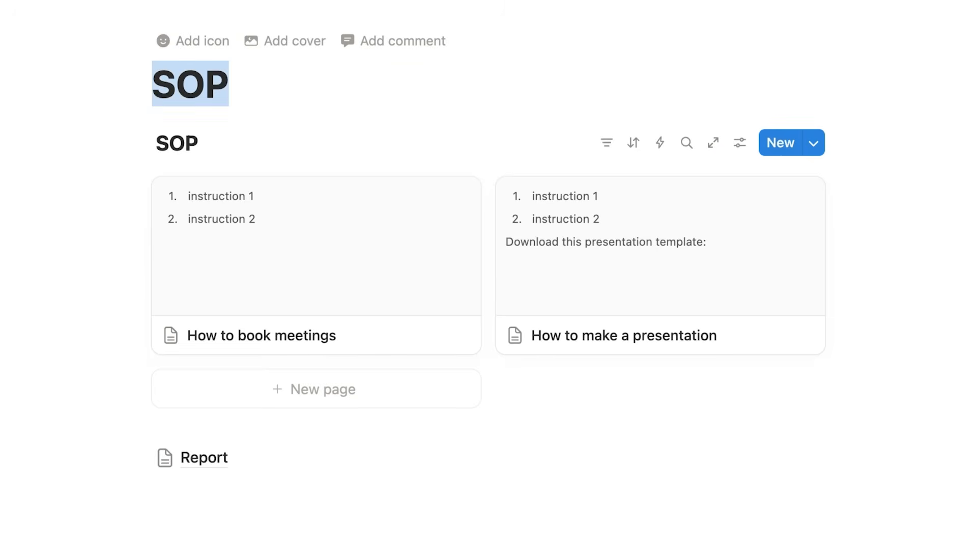
Step: Write "make sure you update if anything changes" above the instructions on the How to book meetings page and close it
left_click(385, 212)
left_click(323, 394)
key("Return")
type("make sure you u")
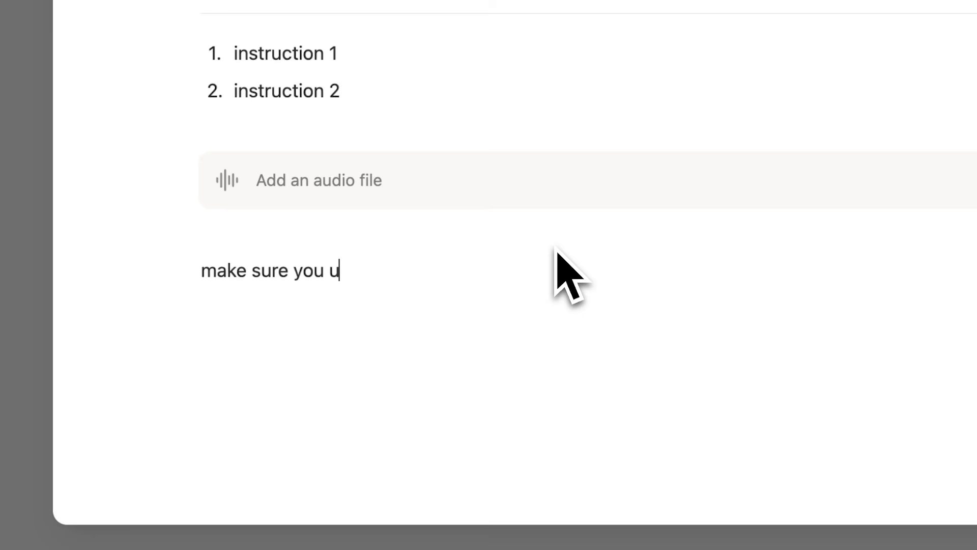
type("pdate if anything ch")
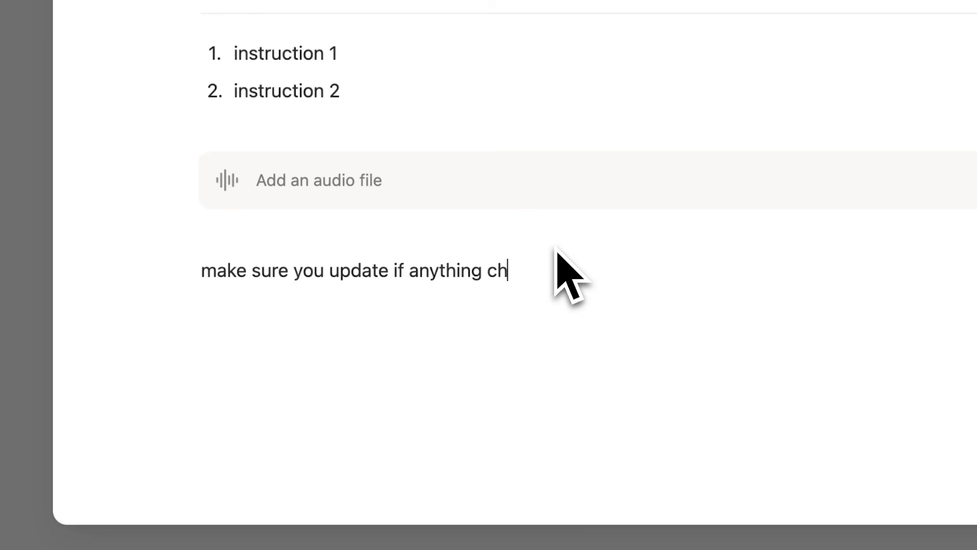
type("anges")
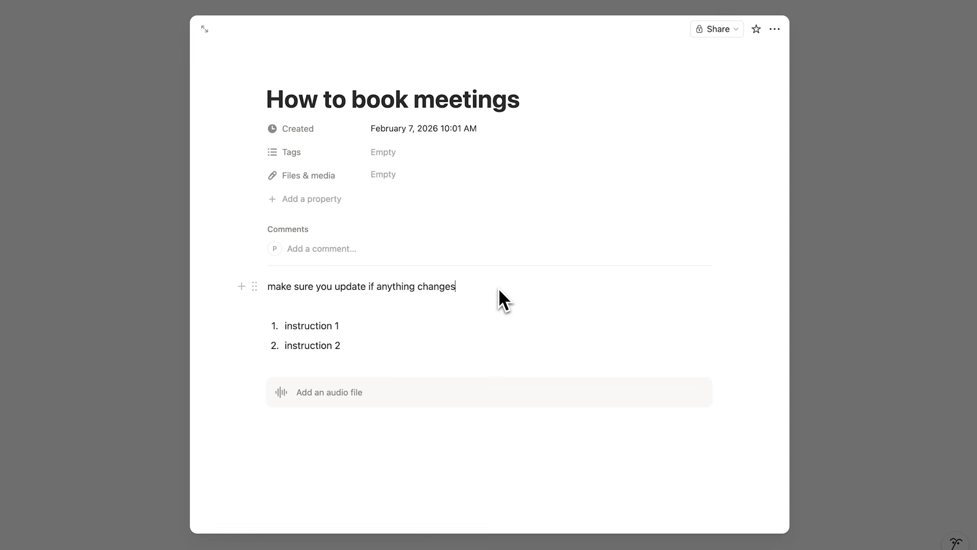
left_click(96, 277)
Step: Write "make sure you update if anything changes" above the instructions on the How to make a presentation page
left_click(533, 214)
key("Return")
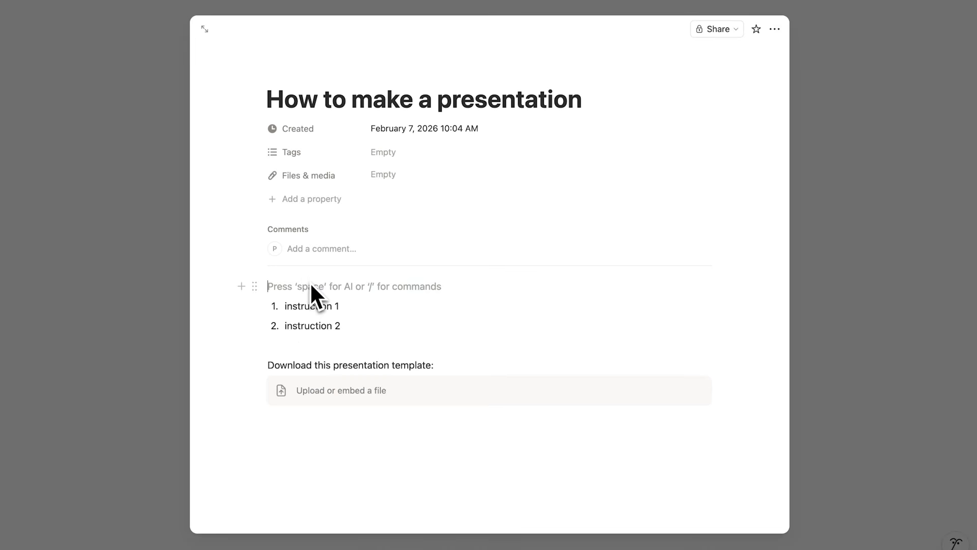
key("Return")
key("Up")
type("make sure you update if anything changes")
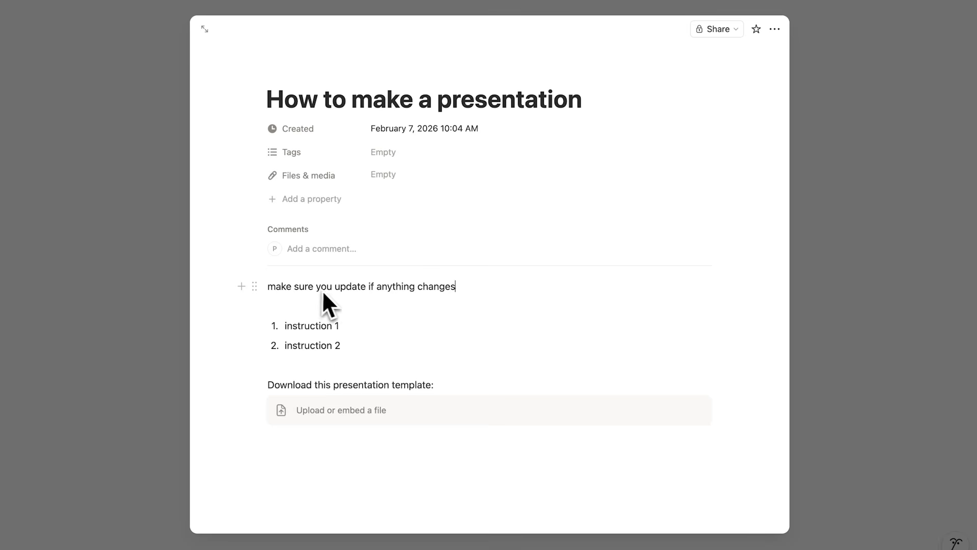
Step: Insert "(boss)" after "you" in the presentation page's reminder line, copy the full line and close the page
type("(boss)")
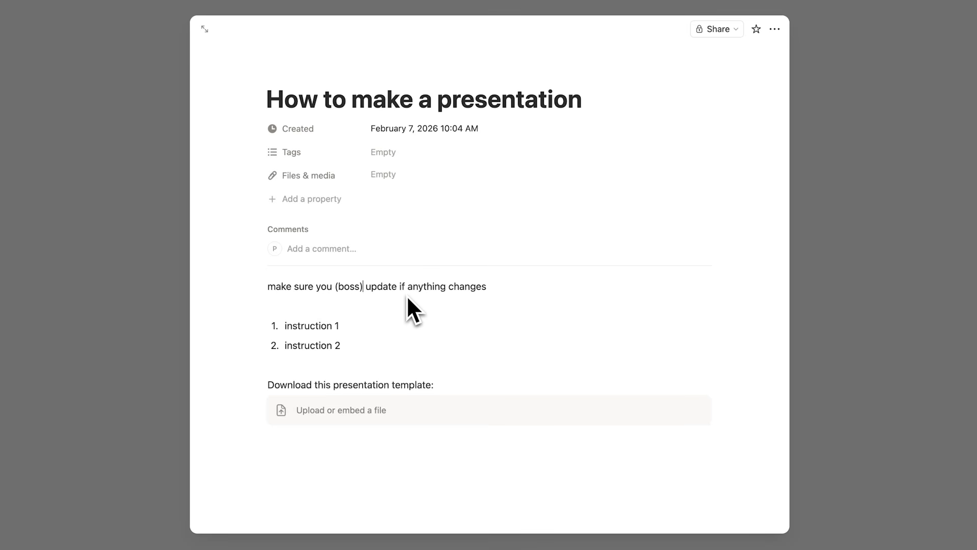
key("super+a")
key("super+c")
left_click(166, 277)
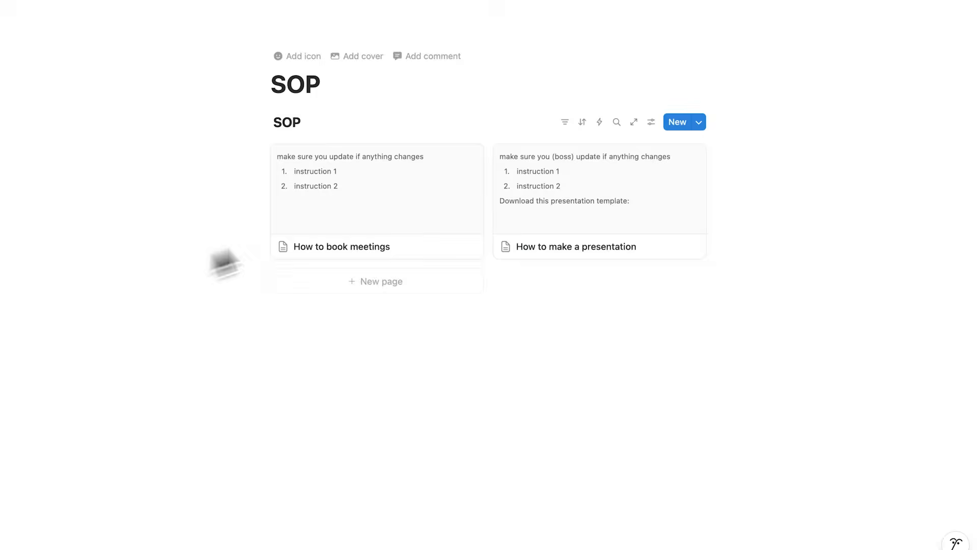
Step: Replace the reminder line on the How to book meetings page with the copied "(boss)" version and close the page
left_click(360, 202)
triple_click(463, 290)
key("super+v")
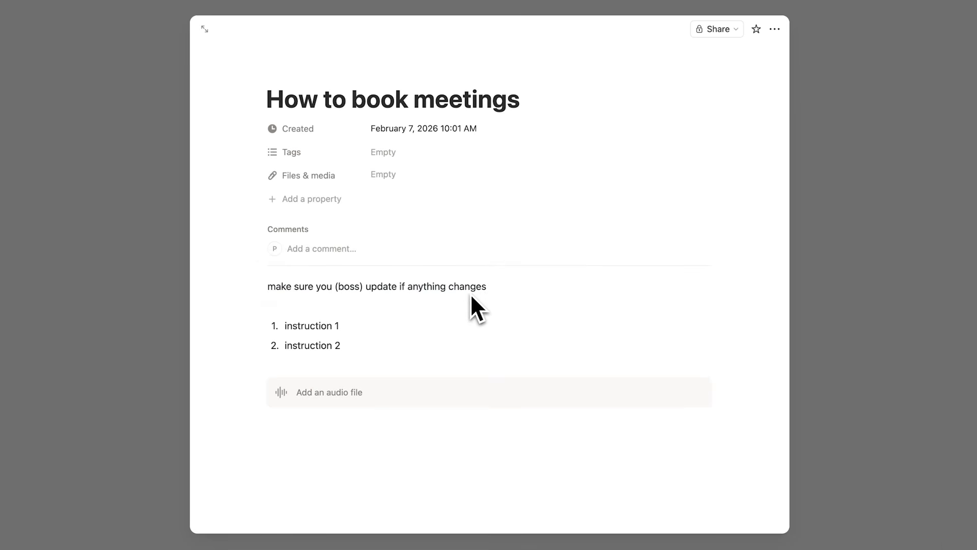
left_click(189, 228)
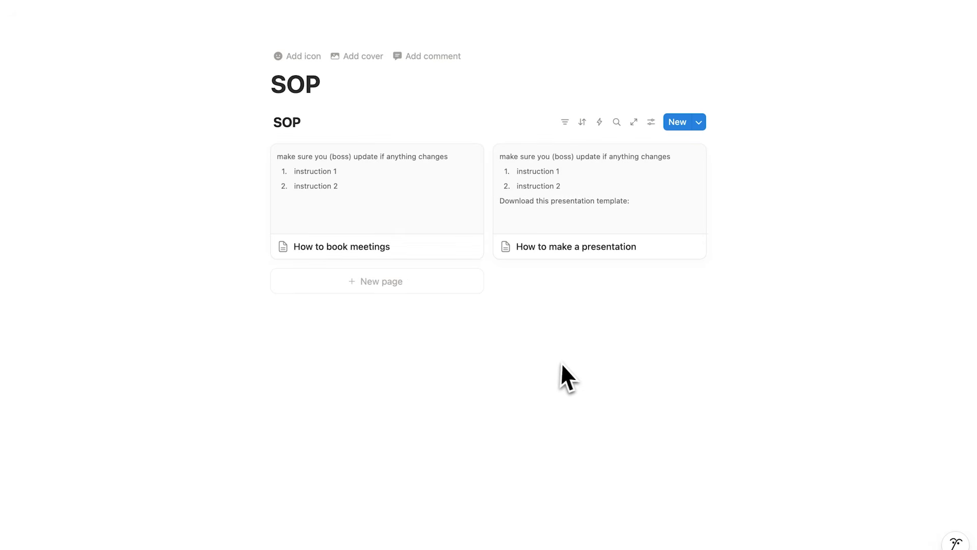
Step: Rename the Feature 4 checklist item as "Sync Blocks"
left_click(439, 229)
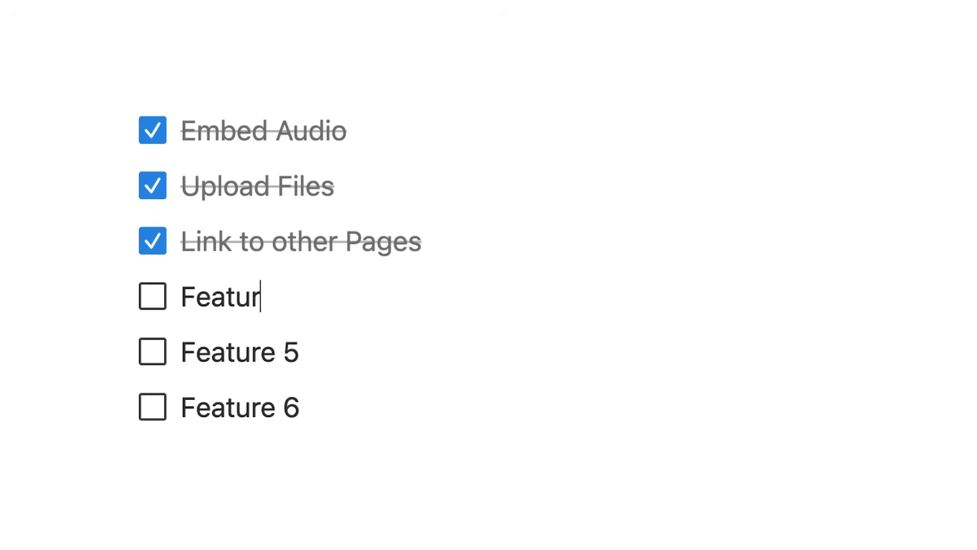
key("BackSpace")
key("BackSpace")
key("BackSpace")
key("BackSpace")
key("BackSpace")
key("BackSpace")
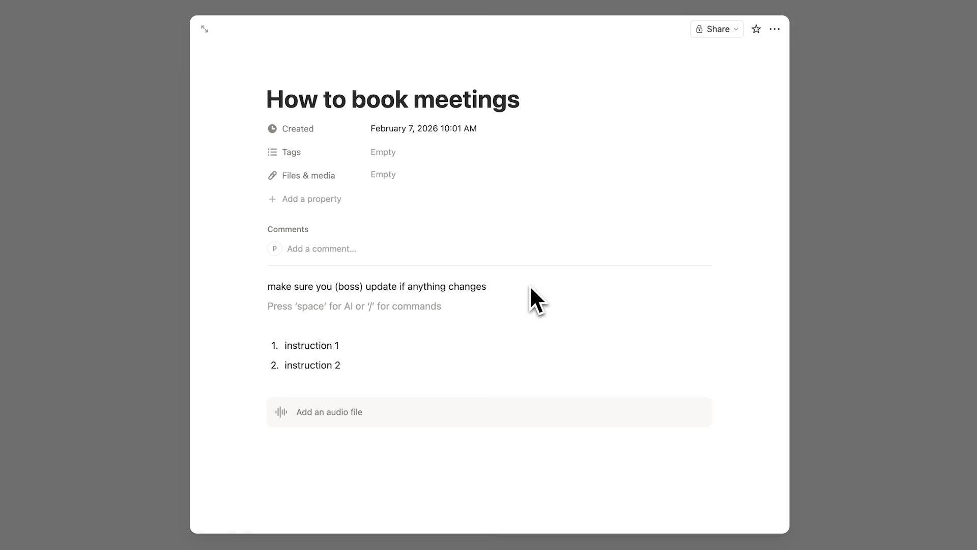
Step: Insert a synced block below the reminder line on the How to book meetings page and move the line into it
type("/sync")
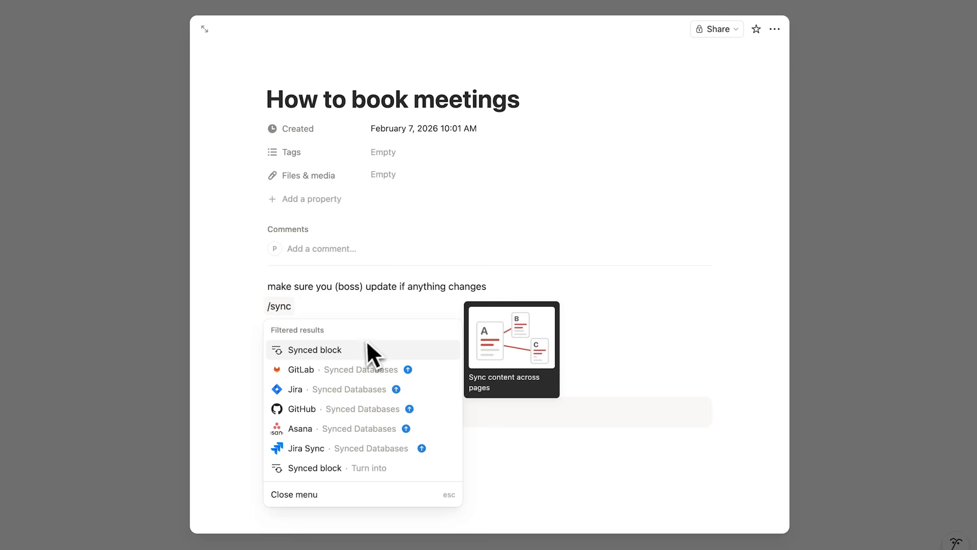
left_click(362, 344)
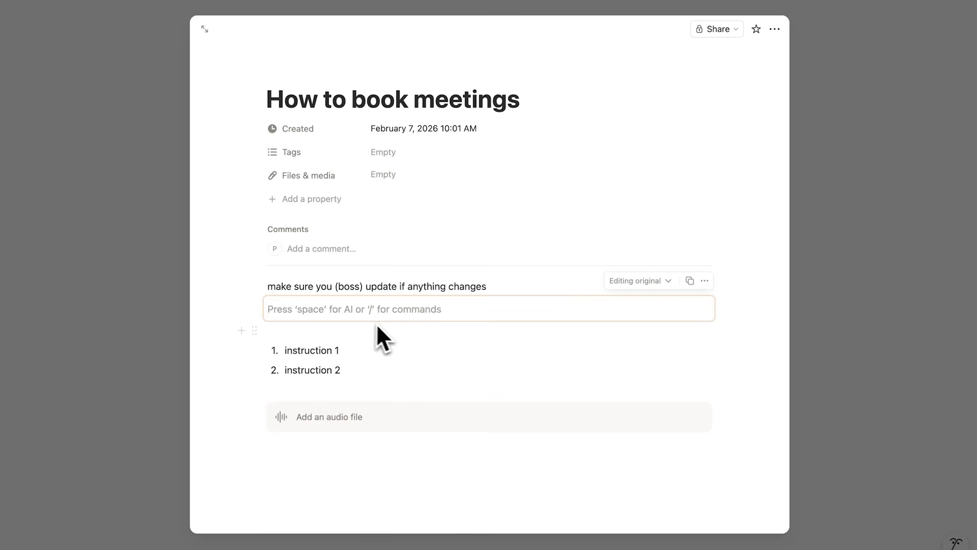
left_click_drag(260, 286, 291, 305)
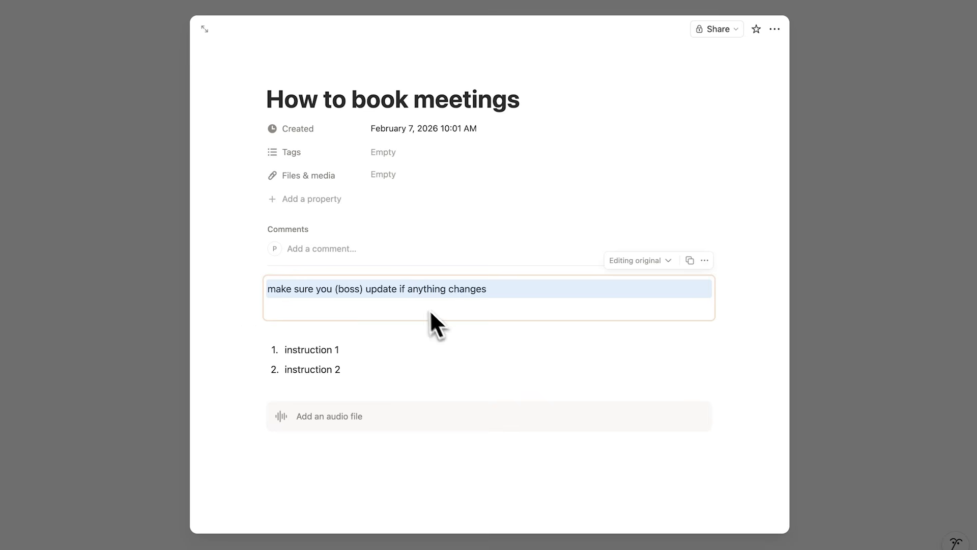
Step: Copy the synced block and paste it into a new SOP page titled "how to subscribe", closing the page when done
left_click(689, 261)
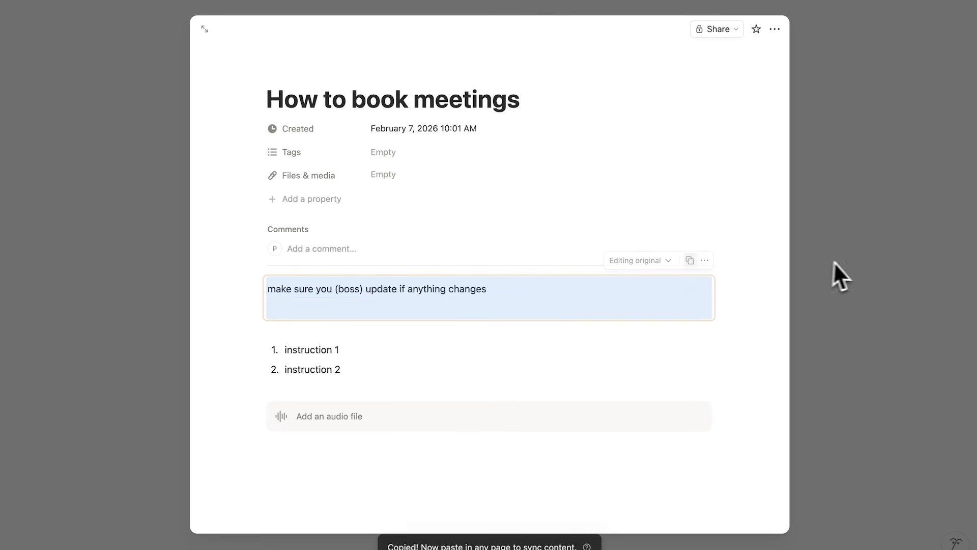
left_click(832, 262)
key("super+v")
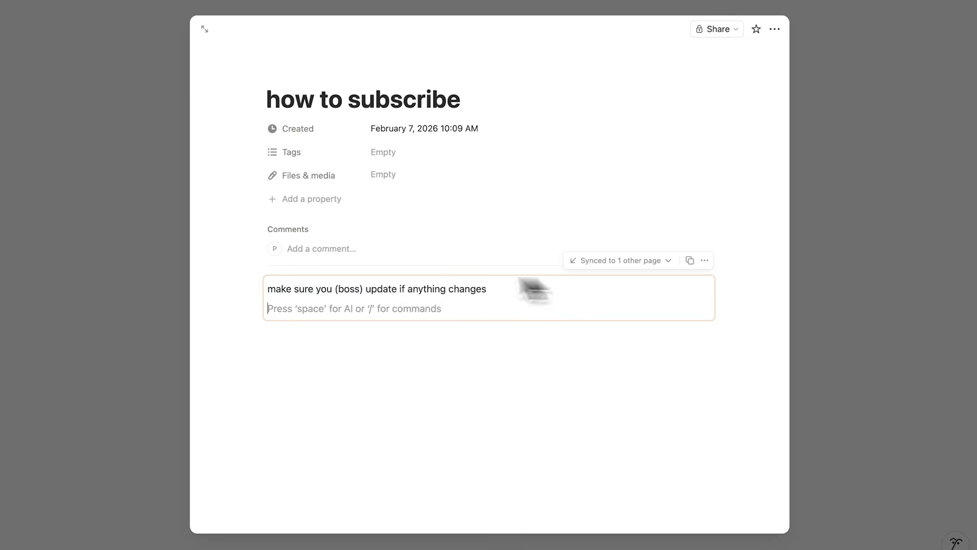
left_click(161, 346)
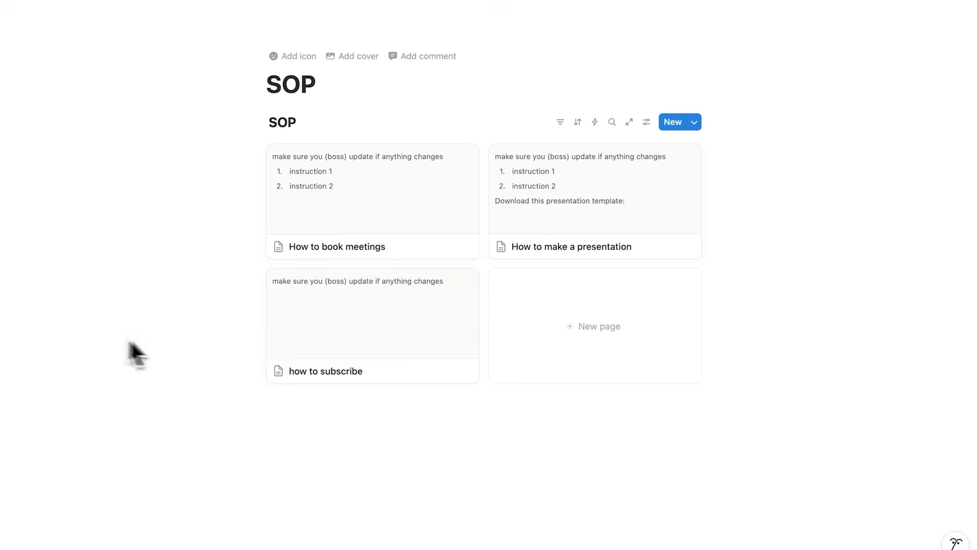
Step: Add "!" to the end of the synced reminder line on the How to book meetings page and close it
left_click(367, 216)
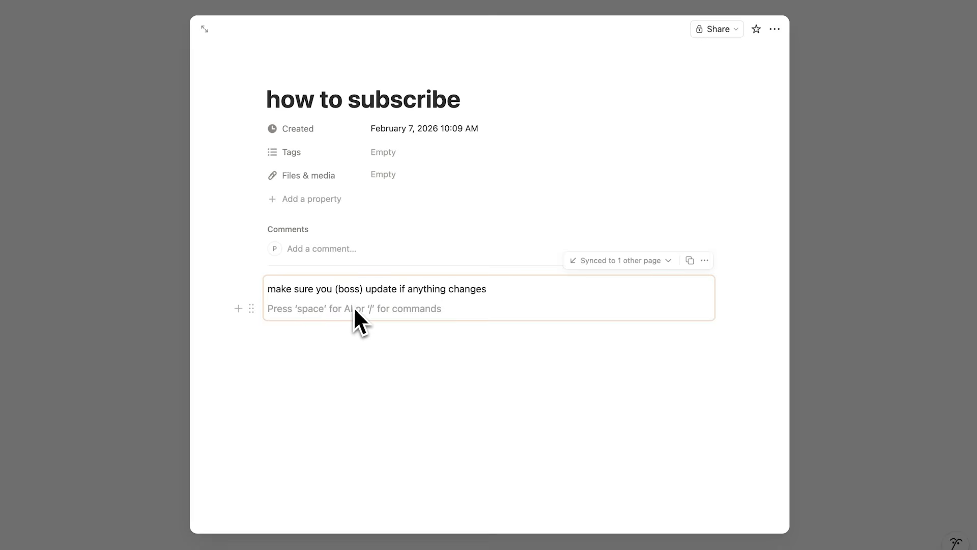
left_click(144, 281)
left_click(336, 224)
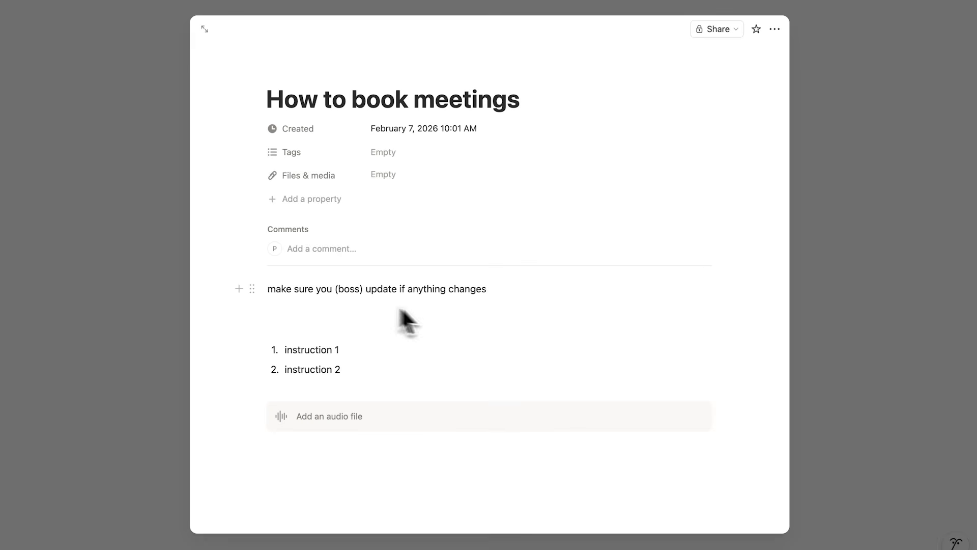
left_click(527, 288)
type("!")
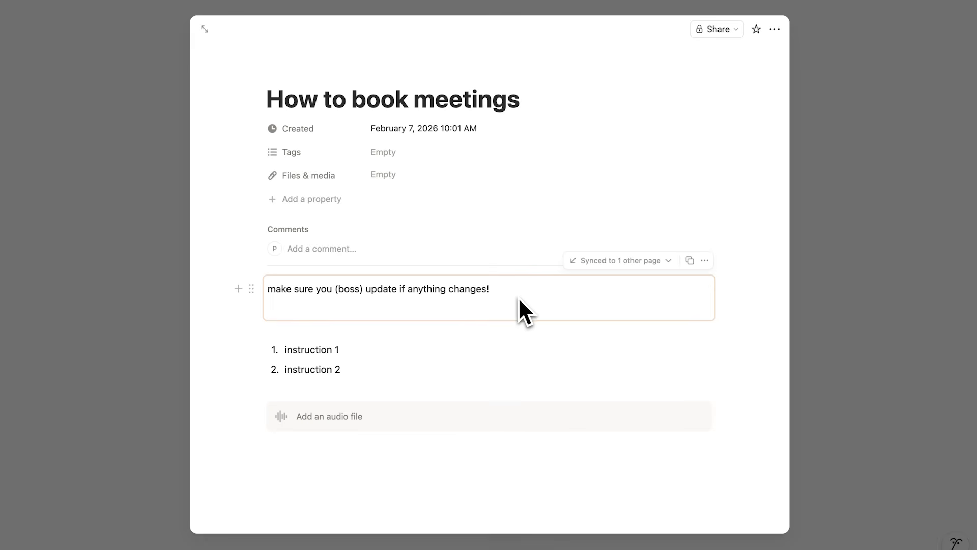
left_click(117, 299)
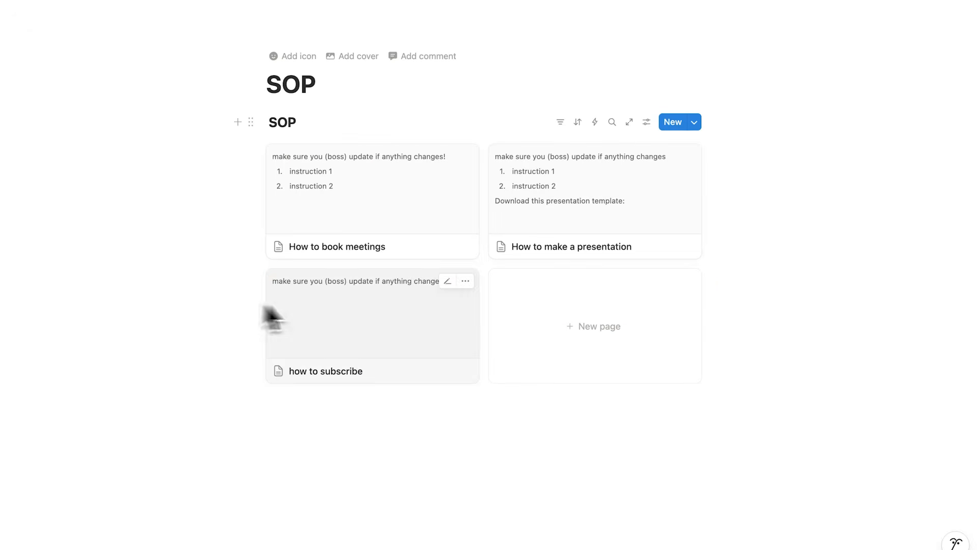
Step: Open the how to subscribe page to check its synced reminder line, and close it again
left_click(332, 308)
left_click(500, 298)
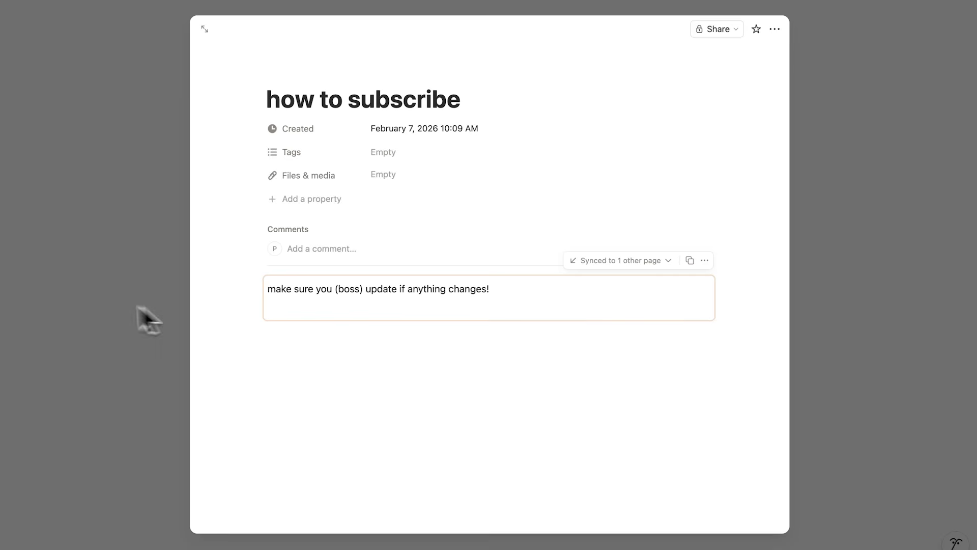
left_click(99, 288)
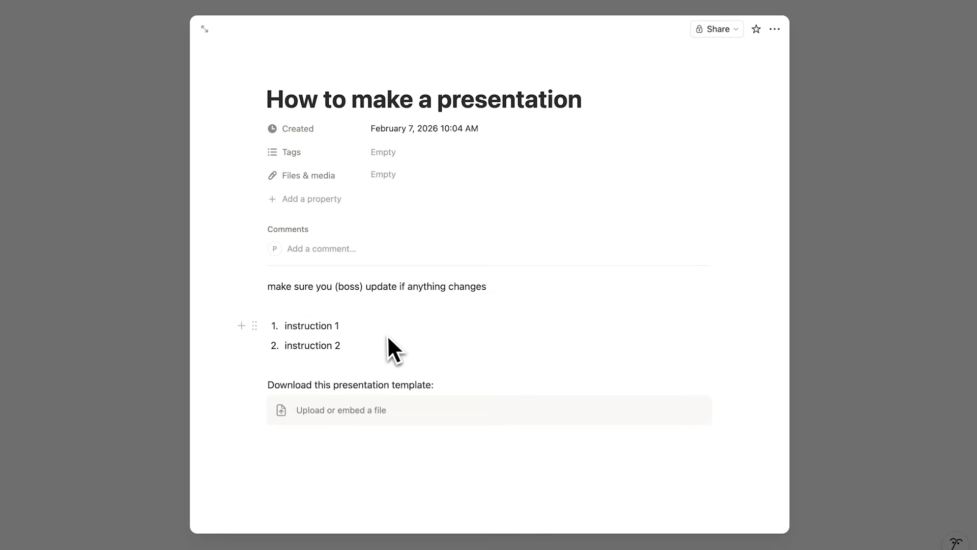
Step: Replace the plain reminder line on the How to make a presentation page with the copied synced block
key("super+a")
key("BackSpace")
left_click(520, 287)
key("super+v")
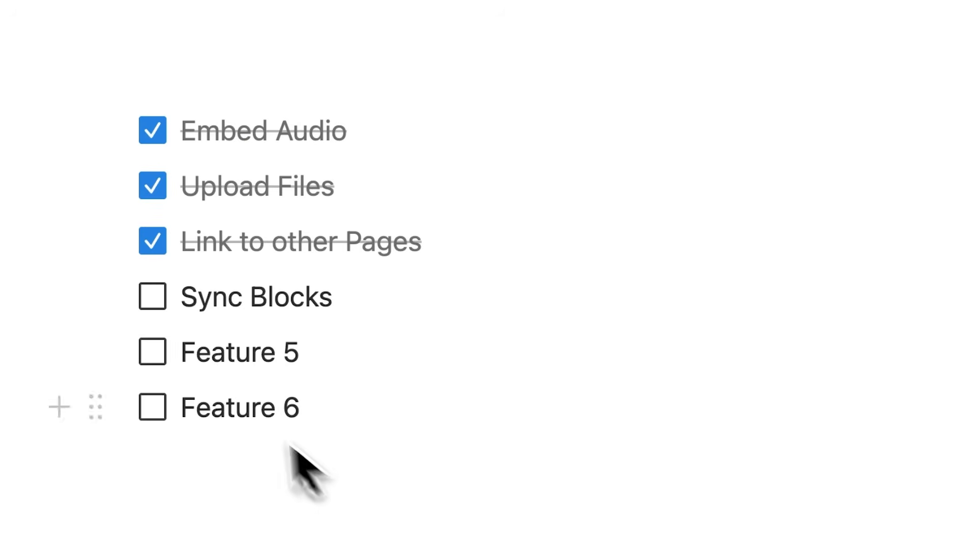
Step: Tick off Sync Blocks in the feature checklist
left_click(153, 297)
key("Down")
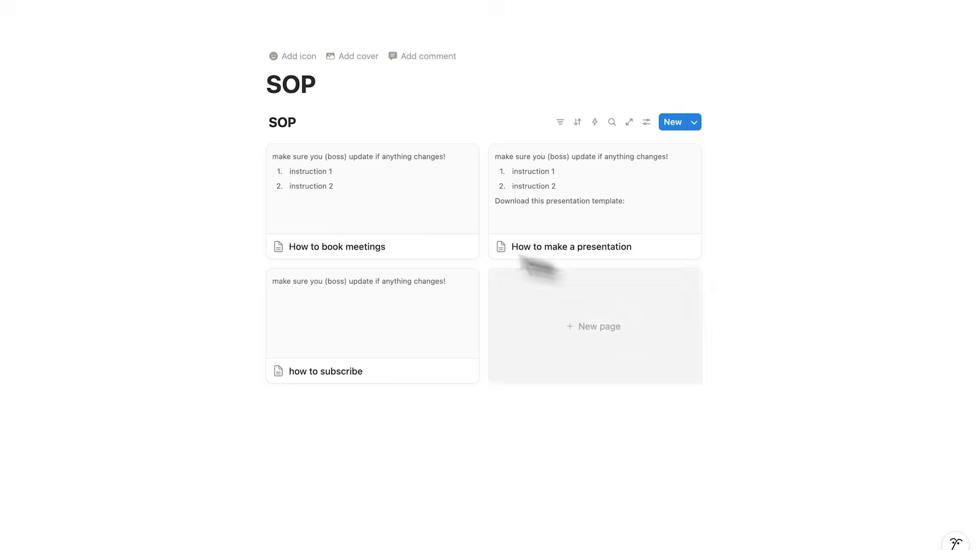
Step: Open the How to book meetings page and add seven empty lines below the audio block
left_click(338, 212)
left_click(410, 452)
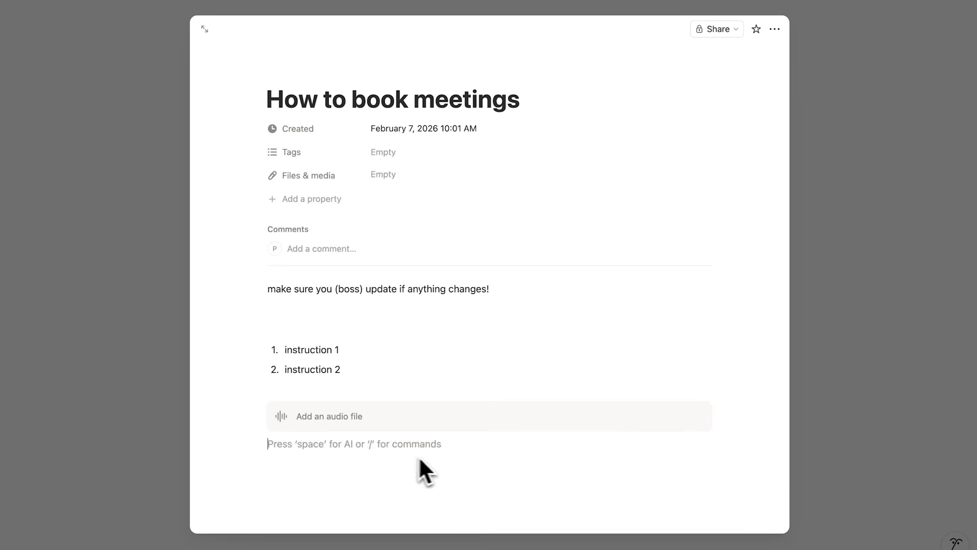
key("Return")
key("Return")
key("Return")
key("Return")
key("Return")
key("Return")
key("Return")
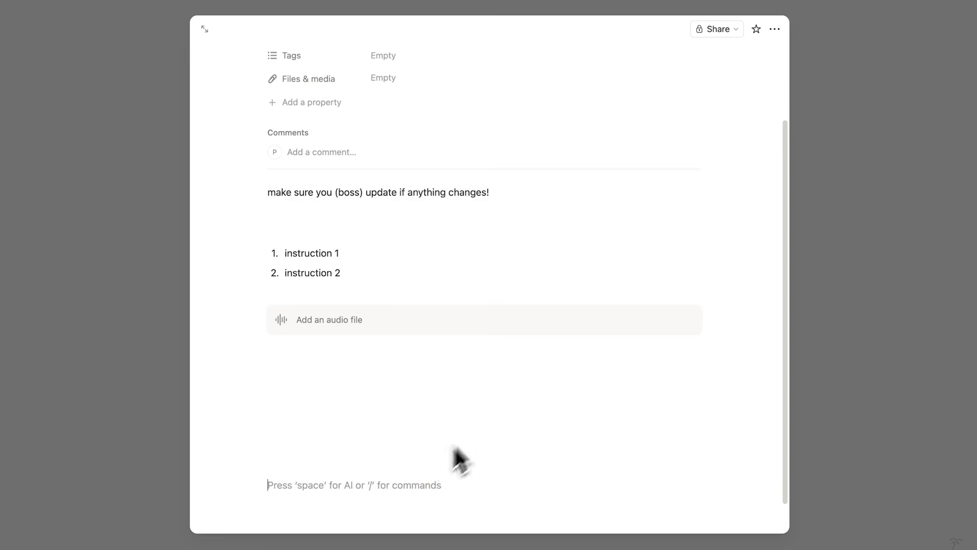
scroll(455, 448, "up", 3)
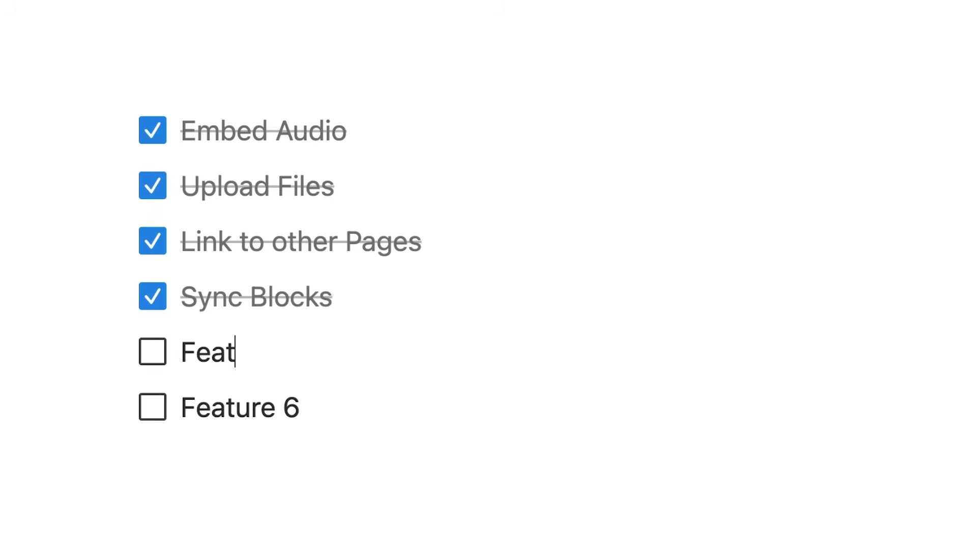
Step: Erase the placeholder name of the fifth item in the feature checklist
key("BackSpace")
key("BackSpace")
key("BackSpace")
key("BackSpace")
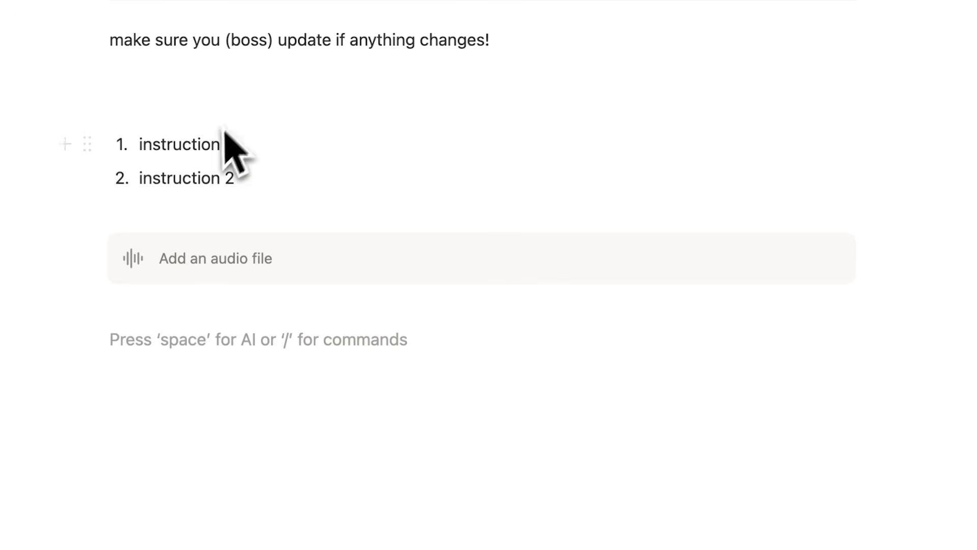
Step: Add "only if instruction 3" as the third item of the numbered list on the How to book meetings page
left_click(259, 187)
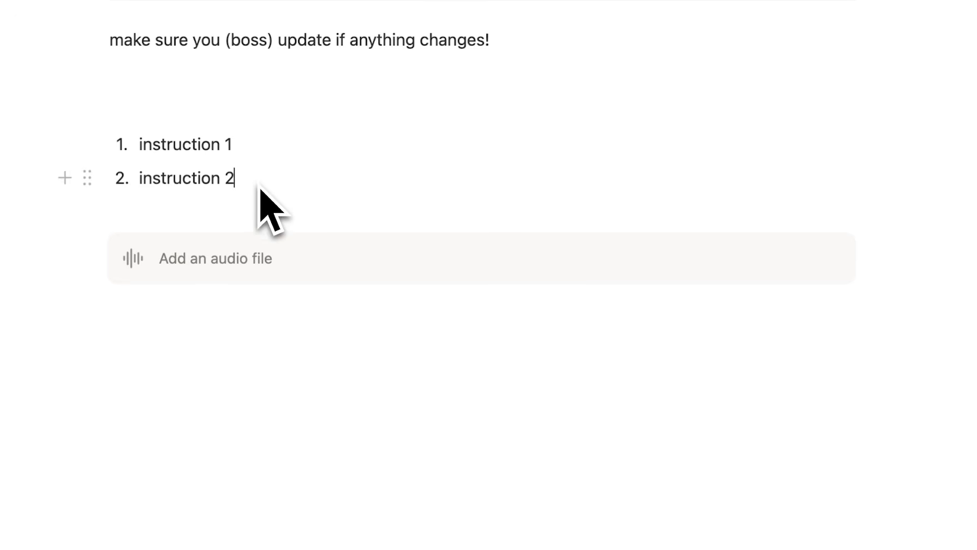
key("Return")
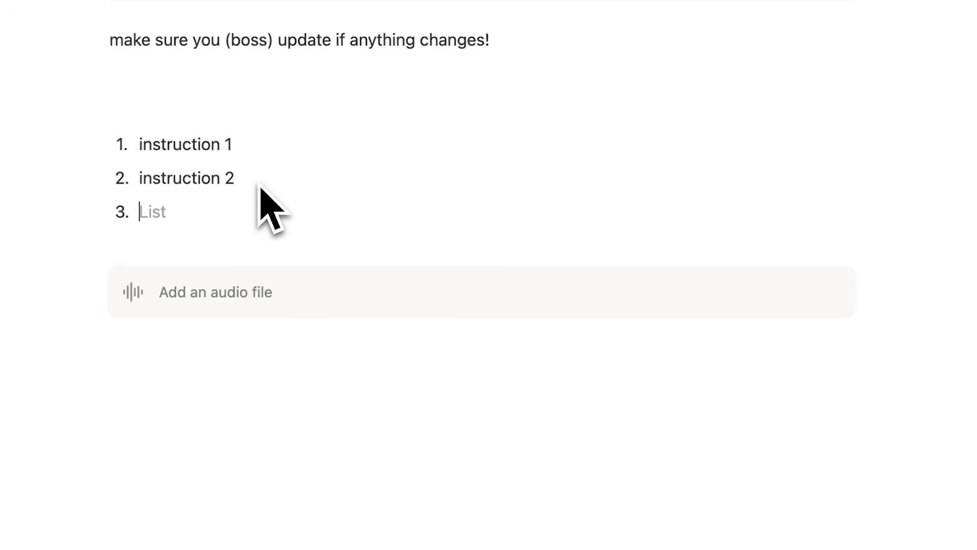
type("only if instruction 3")
Step: Insert a Mermaid code block on the empty line below the audio block
left_click(355, 386)
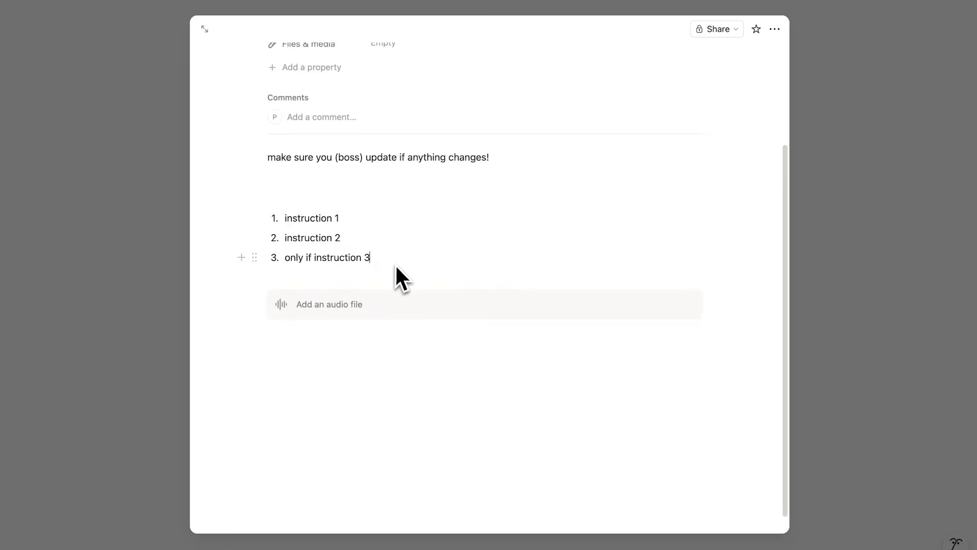
left_click(370, 359)
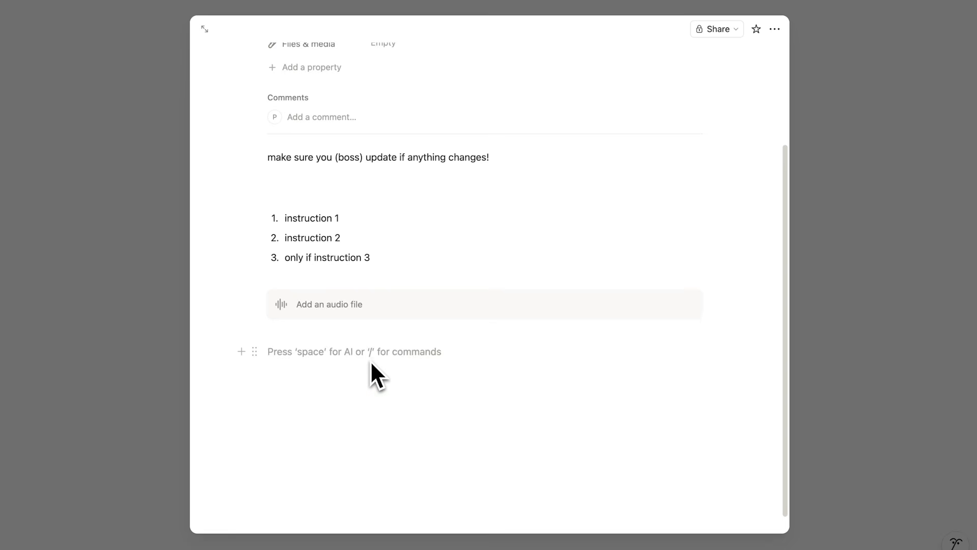
type("/mermaid")
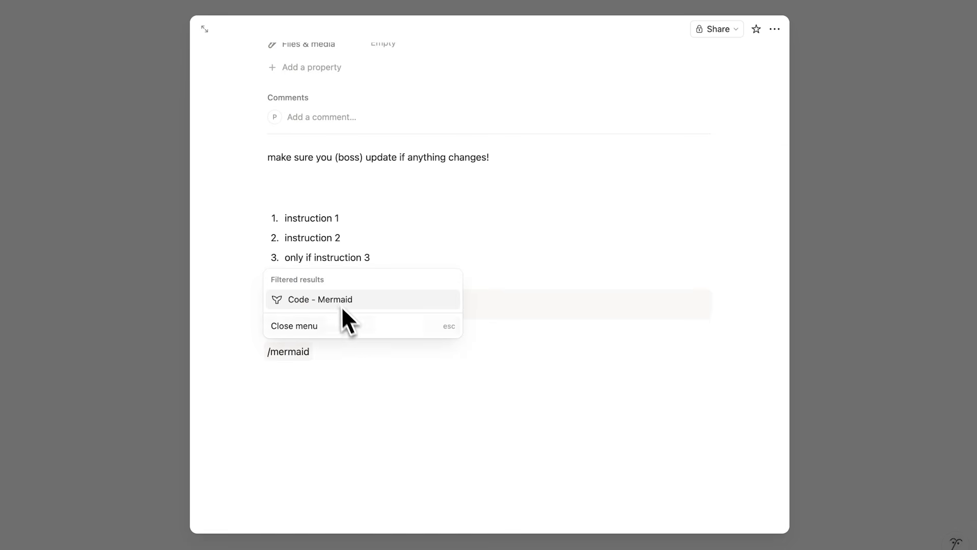
left_click(341, 302)
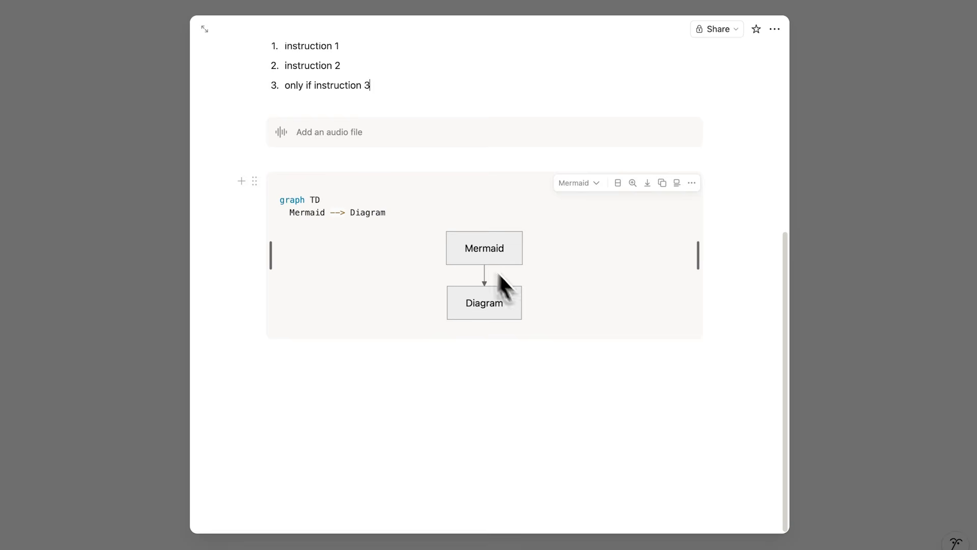
Step: Set the graph direction in the Mermaid code to LR
scroll(435, 255, "up", 3)
left_click_drag(385, 200, 283, 155)
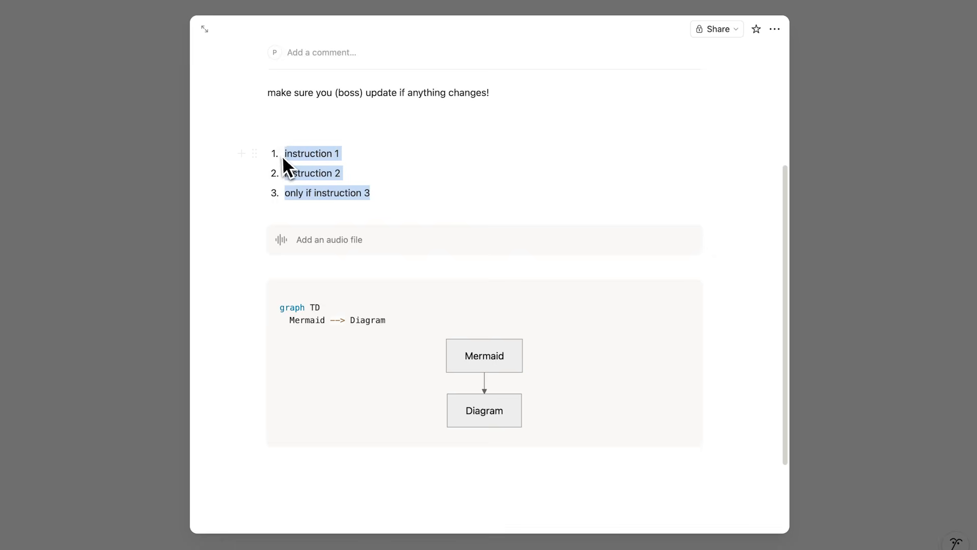
left_click(405, 205)
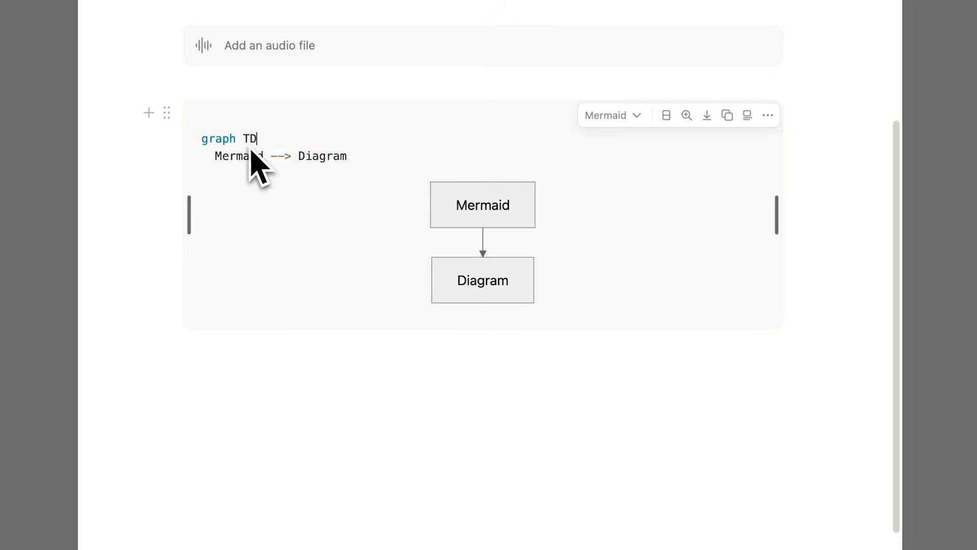
left_click(296, 146)
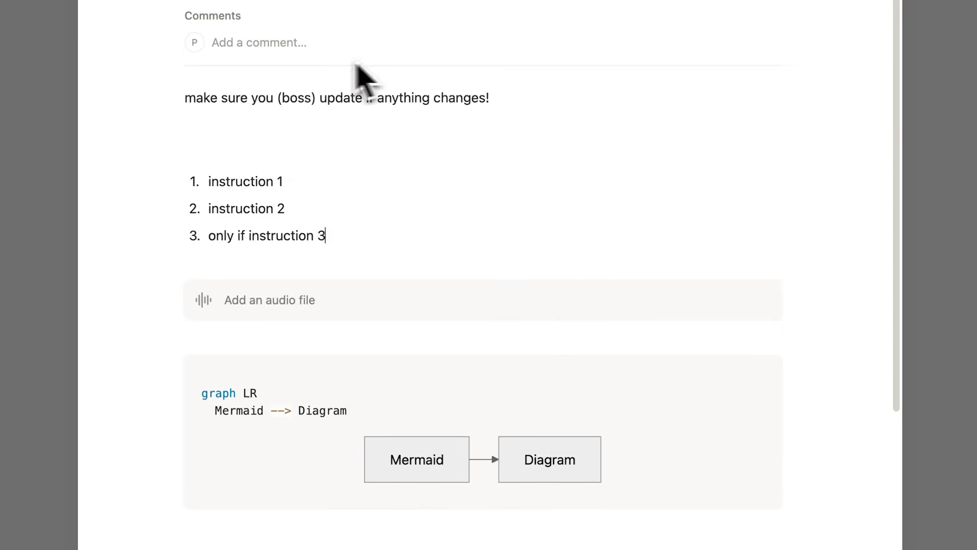
Step: Append "= meeting" to instruction 1 and "= add to schedule" to instruction 2 in the numbered list
scroll(355, 61, "up", 1)
left_click(292, 198)
scroll(331, 205, "down", 2)
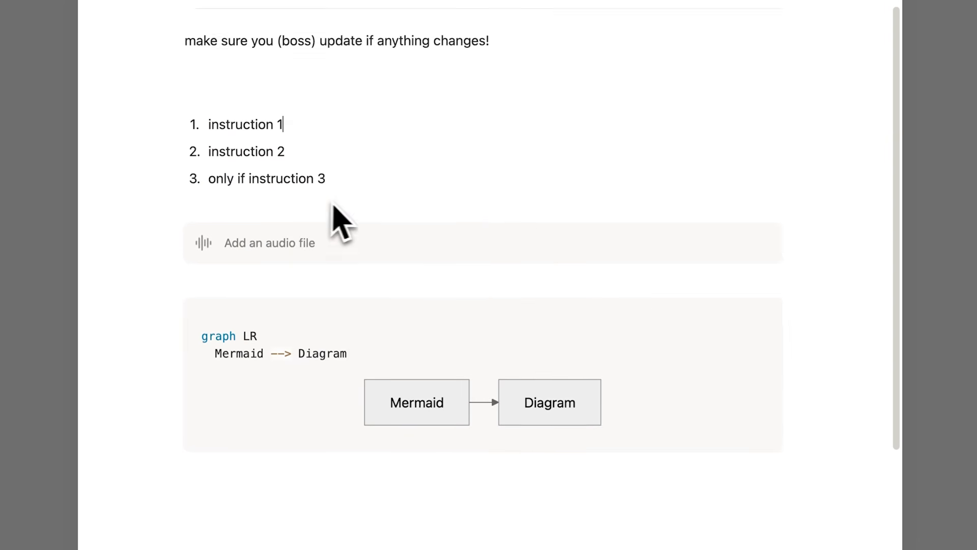
type("= meeting")
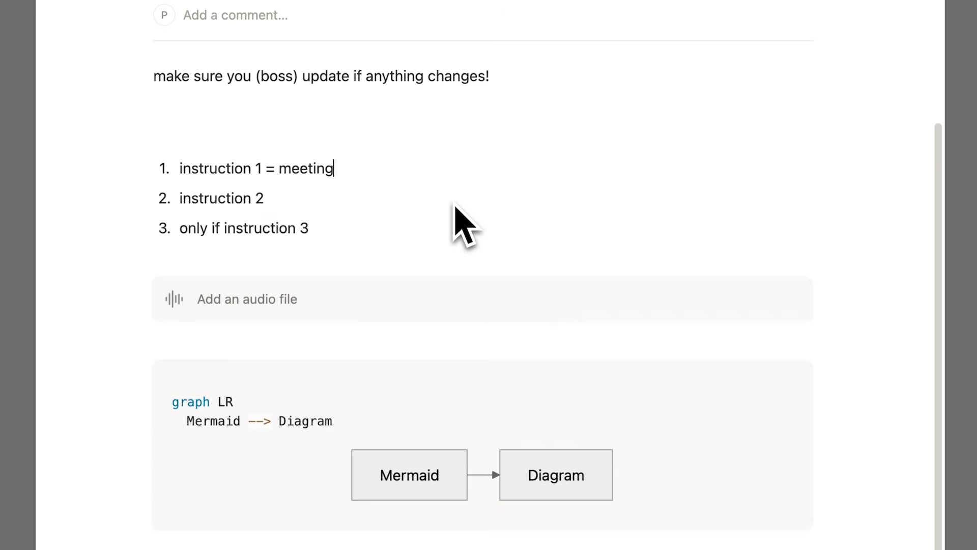
type(" = add to schedul")
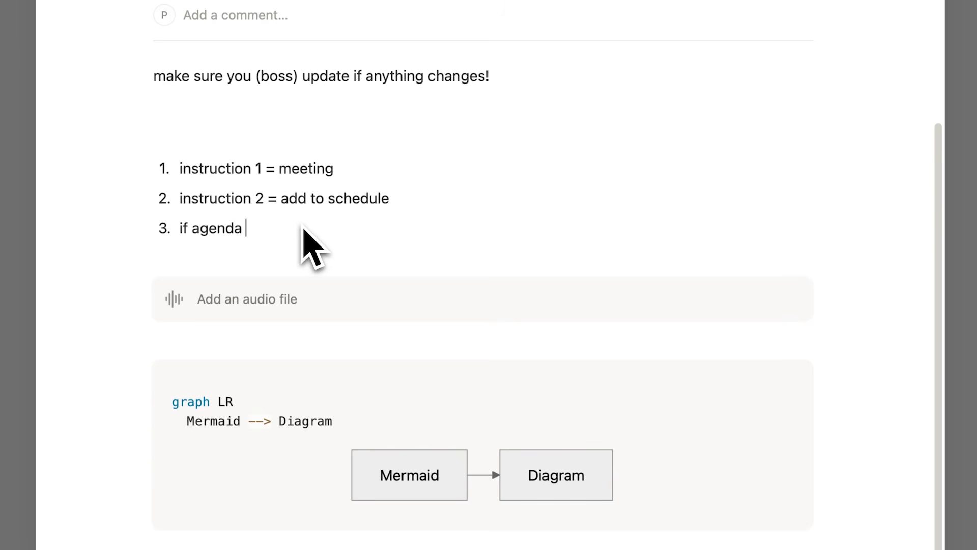
Step: Rewrite the third list item as "if agenda prepared = then allow meeting" and add a fourth reading "if no agenda = don't allow meeting"
type("ed = then allow meeting")
key("Return")
type("if n")
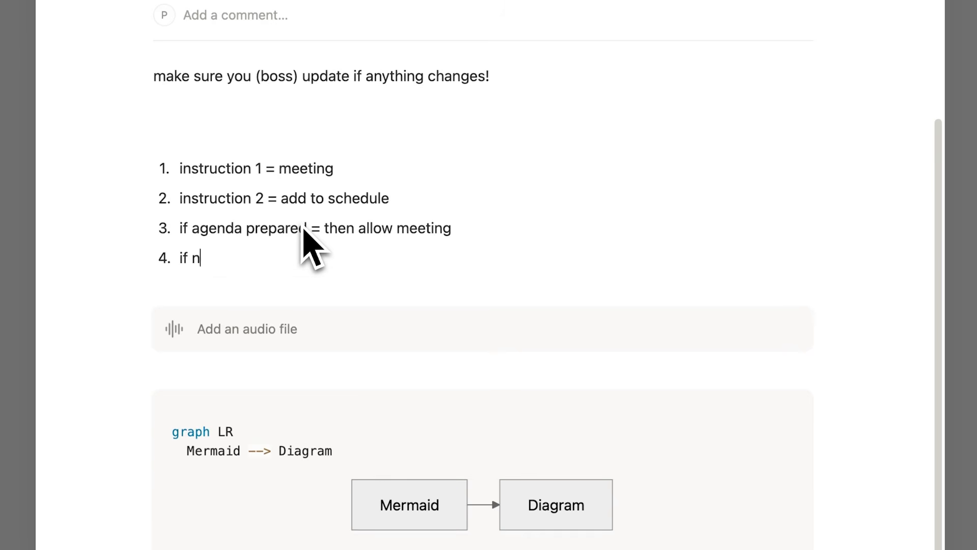
type("o agenda = don't allow meeting")
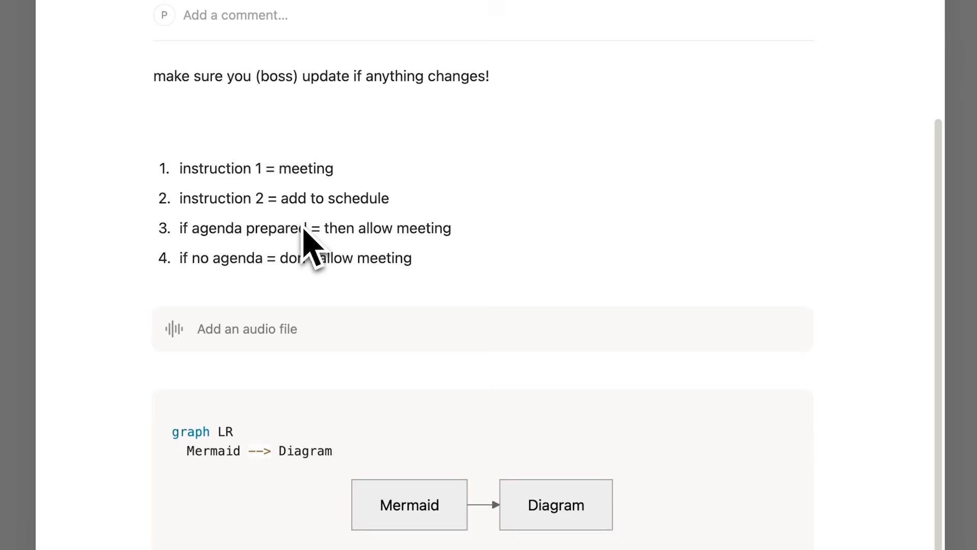
Step: Replace the Mermaid code with a TD flowchart: Meeting Requested, Agenda Prepared?, Yes to Add to Schedule and Book Meeting, No to Meeting Not Allowed
left_click_drag(331, 453, 249, 452)
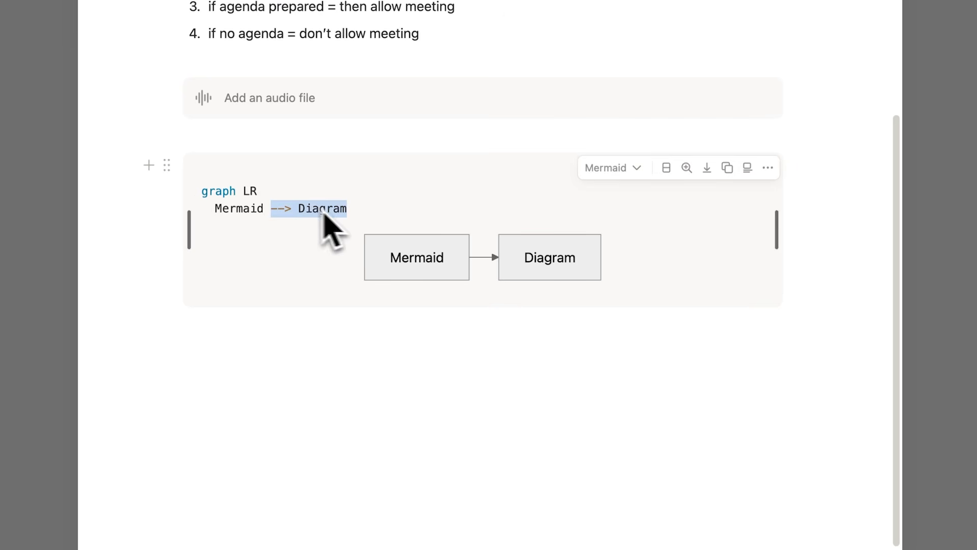
left_click_drag(324, 215, 197, 203)
type("flowchart TD     A[Meeting Requested] --> B{Agenda Prepared?}     B -- Yes --> C[Add to Schedule]     C --> D[Book Meeting]     B -- No --> E[Meeting Not Allowed]")
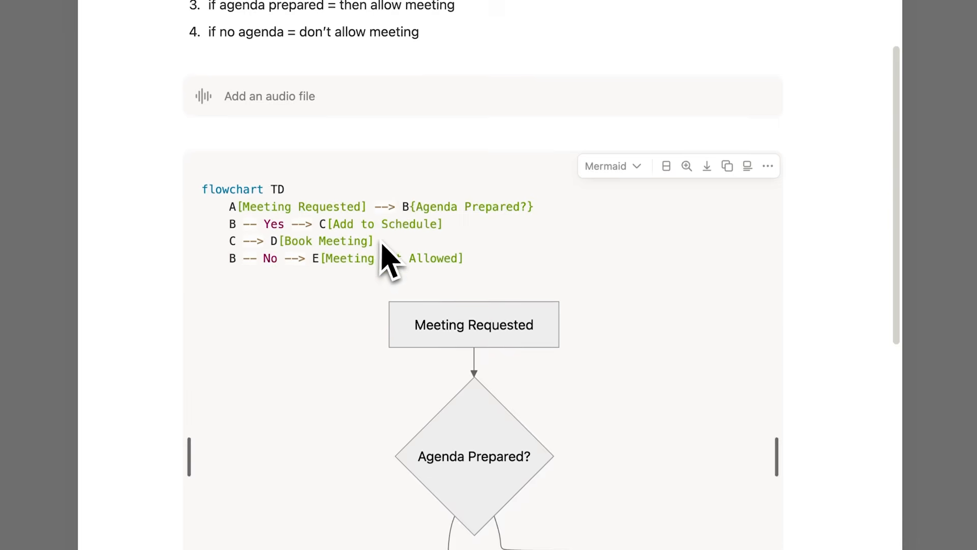
scroll(382, 246, "down", 8)
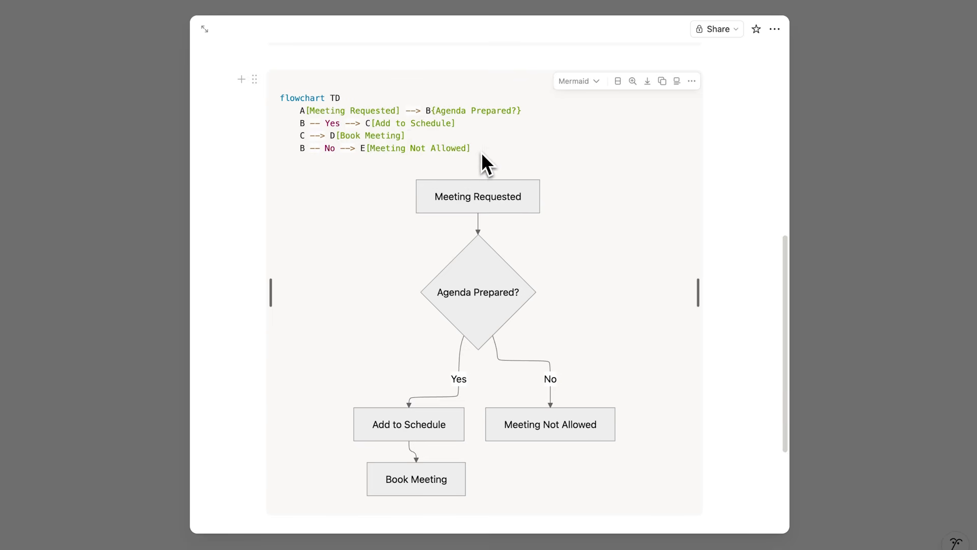
left_click_drag(481, 153, 281, 100)
scroll(504, 144, "down", 3)
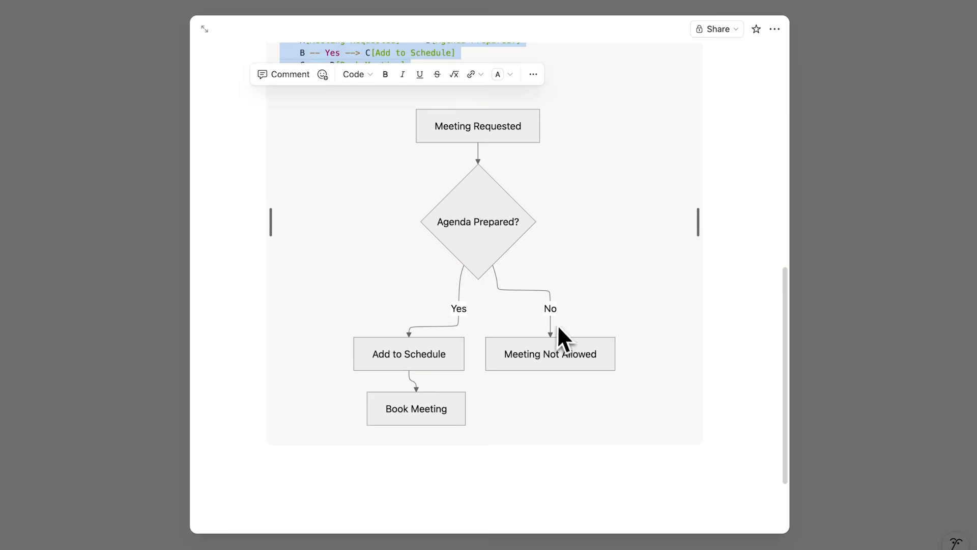
scroll(591, 365, "up", 2)
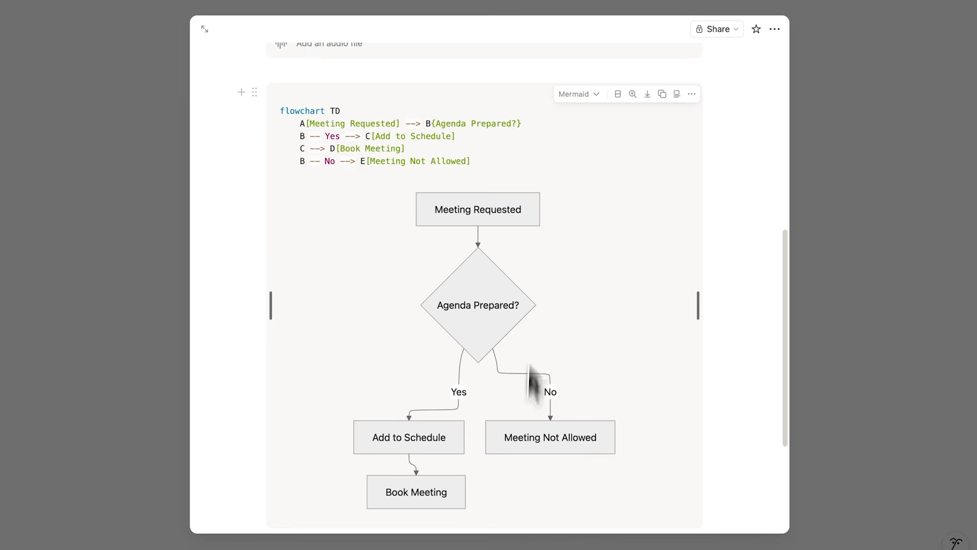
left_click_drag(484, 178, 278, 113)
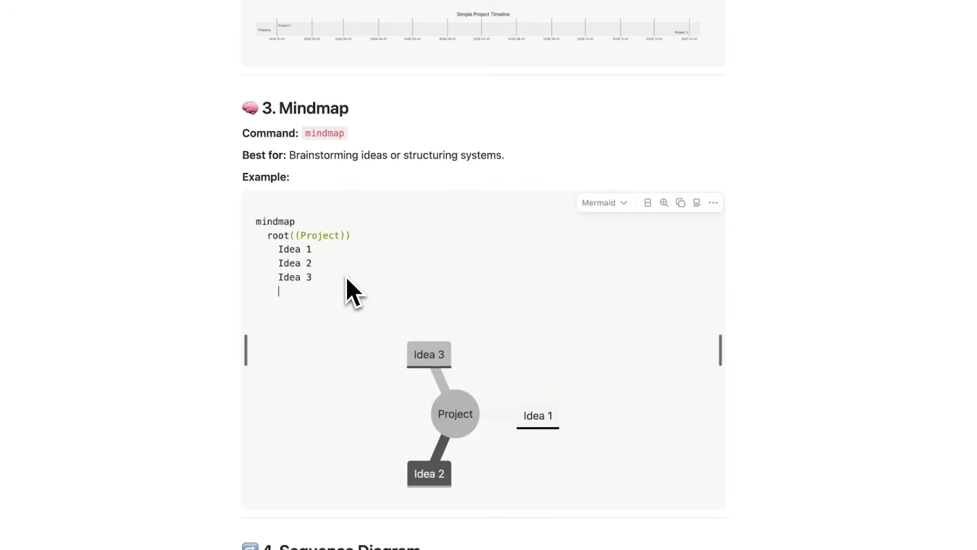
Step: Add a fourth idea below Idea 3 in the Mermaid code of the mindmap example
type("4")
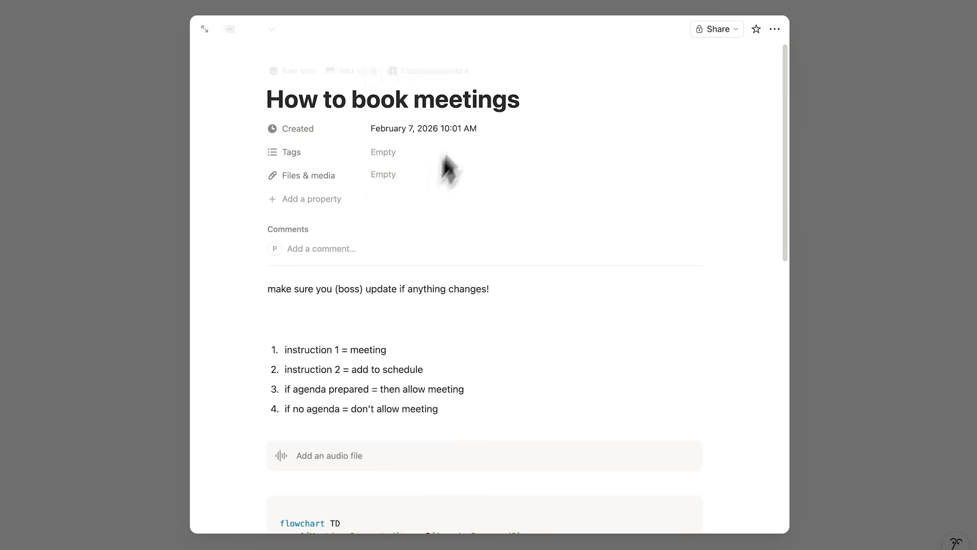
Step: Label the sections of the How to book meetings page "Instructions" above the numbered list, "Audio" above the audio block and "Flowchart" above the diagram
scroll(442, 132, "down", 5)
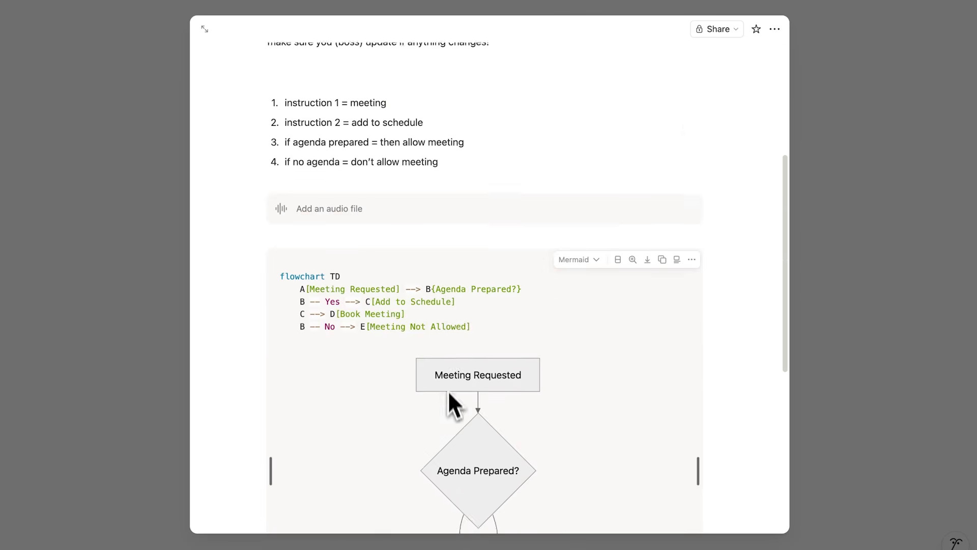
scroll(453, 417, "up", 5)
scroll(477, 299, "down", 3)
scroll(408, 255, "up", 1)
left_click(336, 200)
type("Instructions")
left_click(314, 292)
type("Audio")
left_click(321, 366)
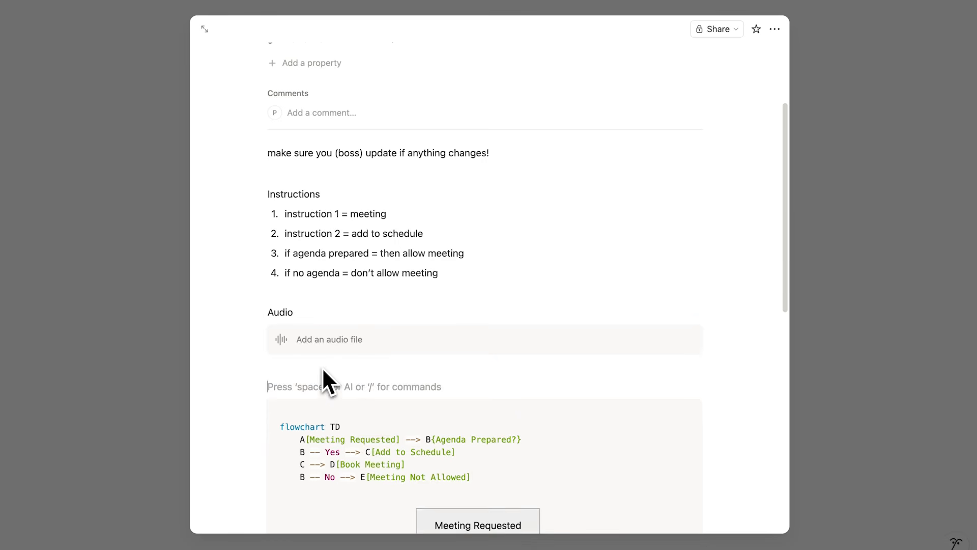
scroll(351, 365, "down", 4)
type("Flowchart")
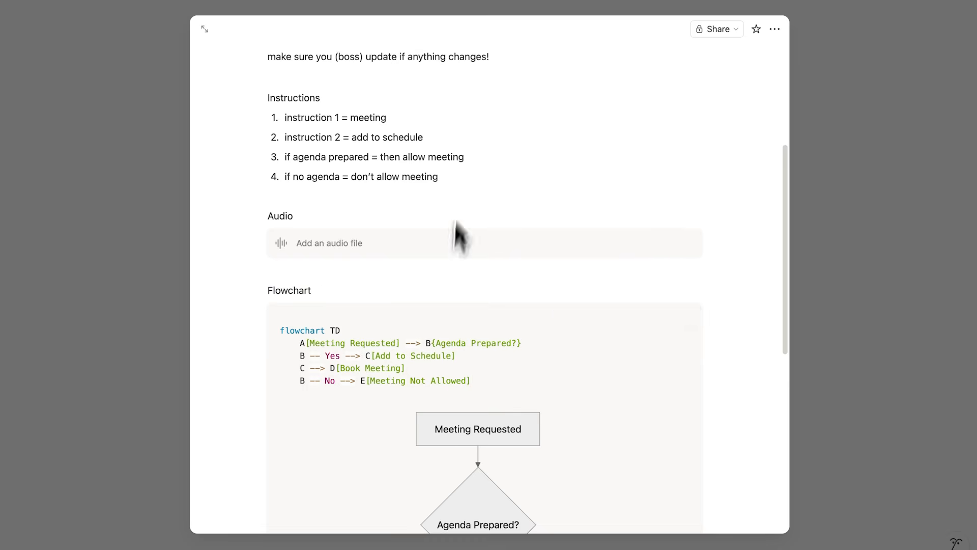
Step: Insert a table of contents on a new line between the synced reminder and the Instructions label
scroll(404, 390, "up", 5)
scroll(365, 300, "down", 2)
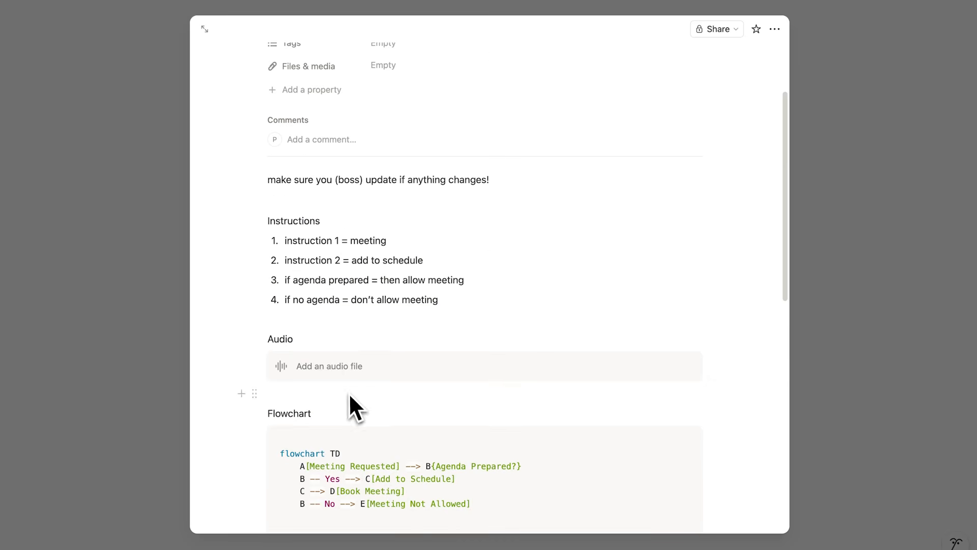
left_click(267, 223)
key("Return")
left_click(315, 235)
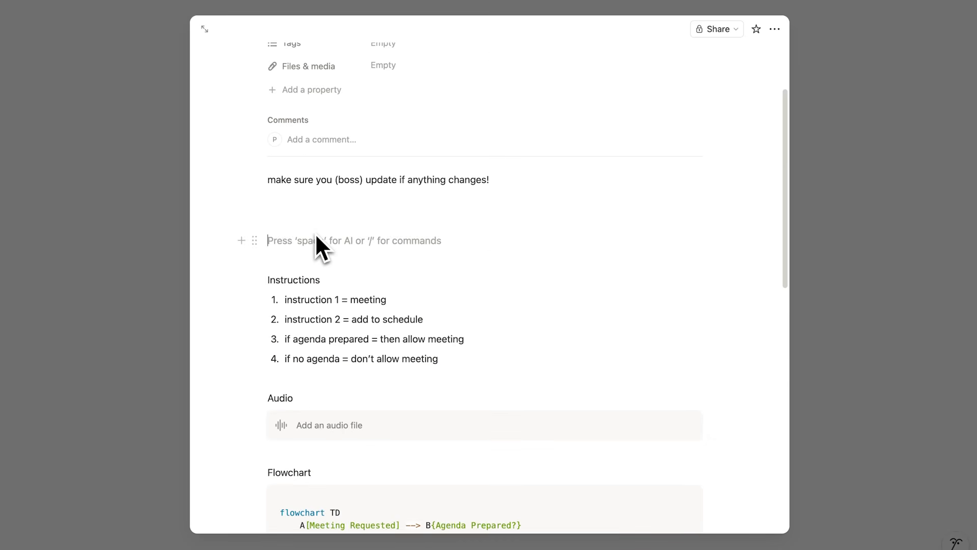
type("/table")
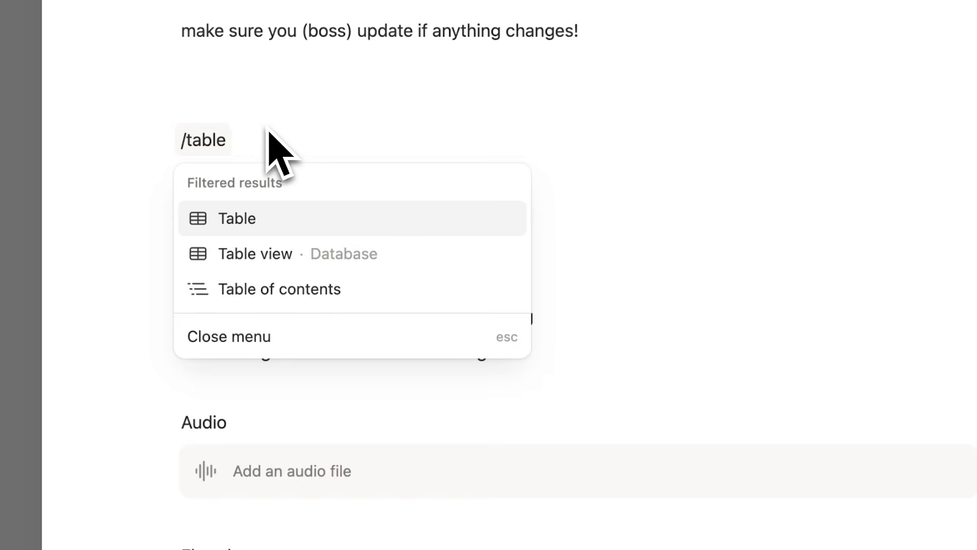
left_click(359, 302)
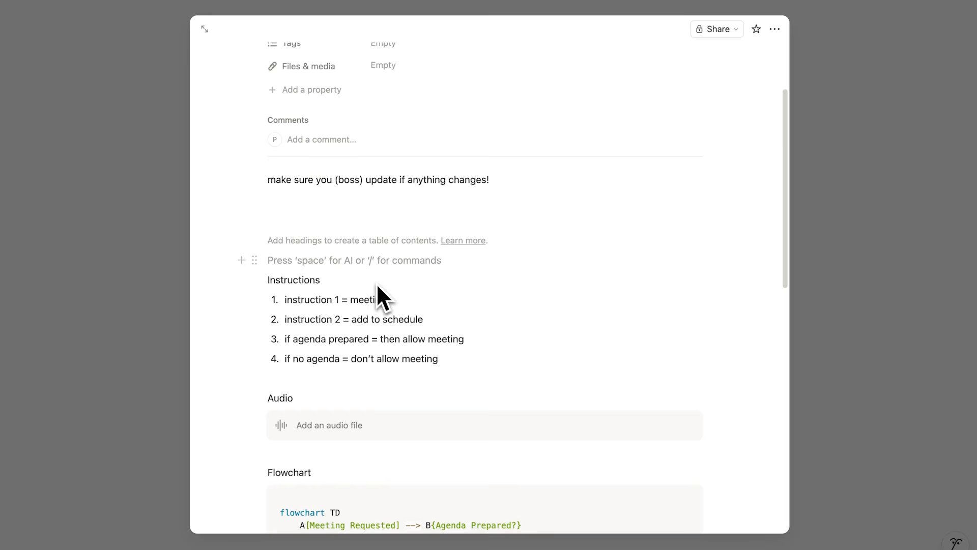
left_click(375, 280)
scroll(389, 273, "down", 2)
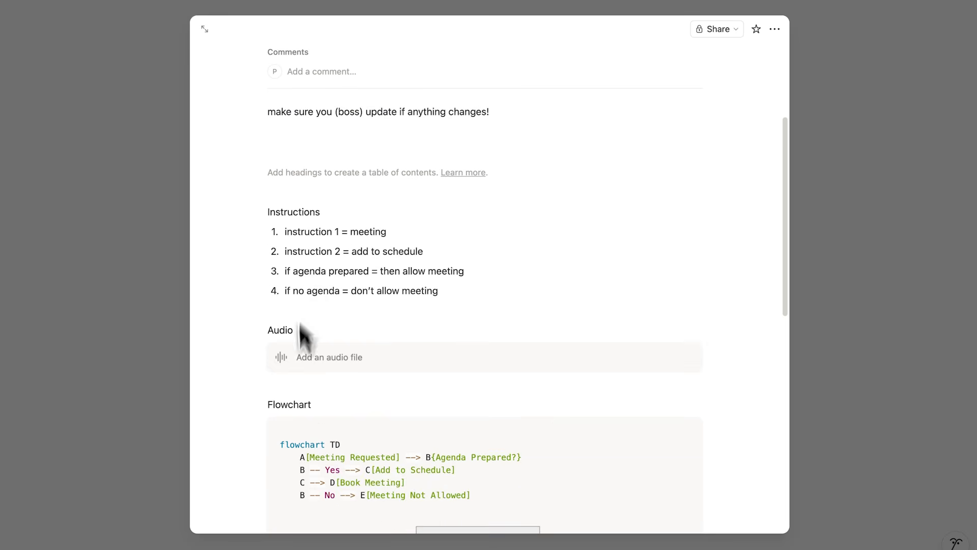
scroll(305, 336, "down", 1)
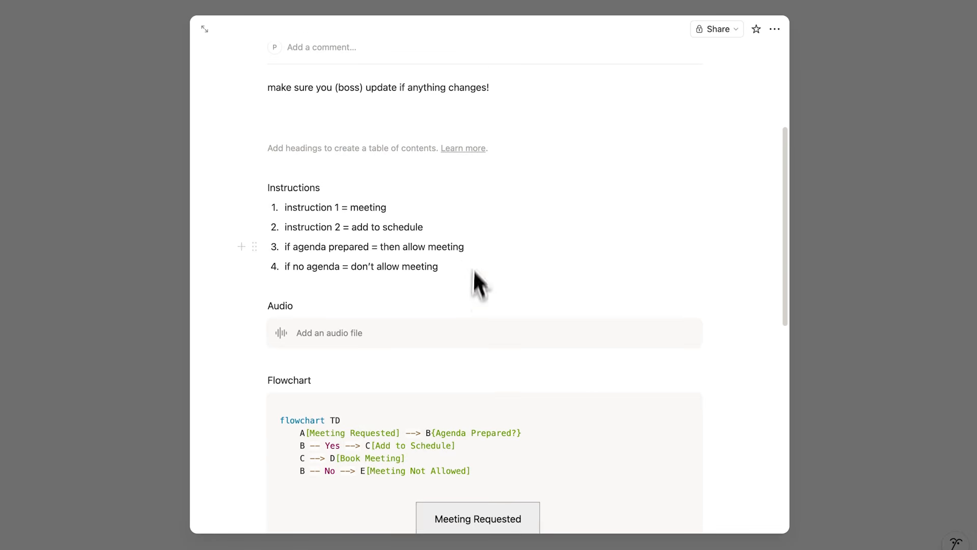
double_click(307, 191)
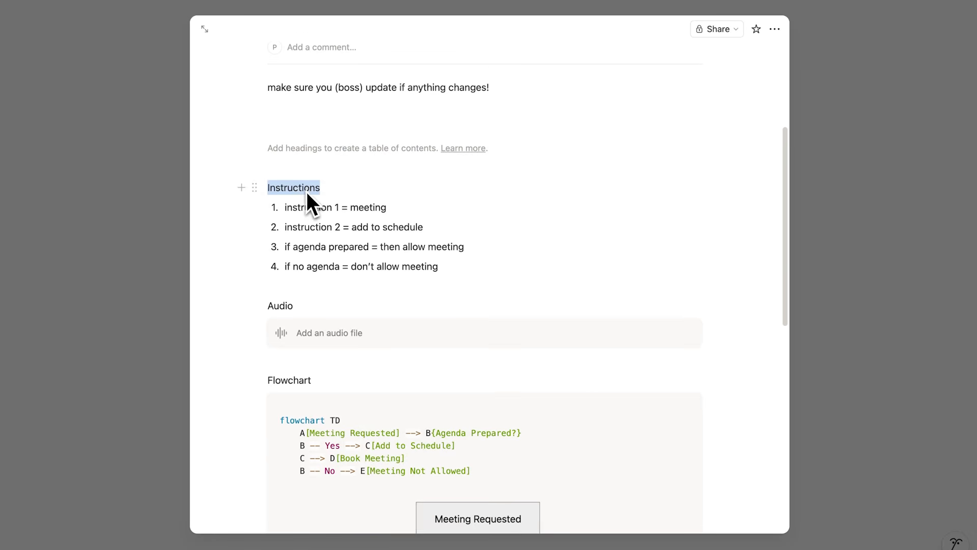
left_click(361, 191)
double_click(281, 305)
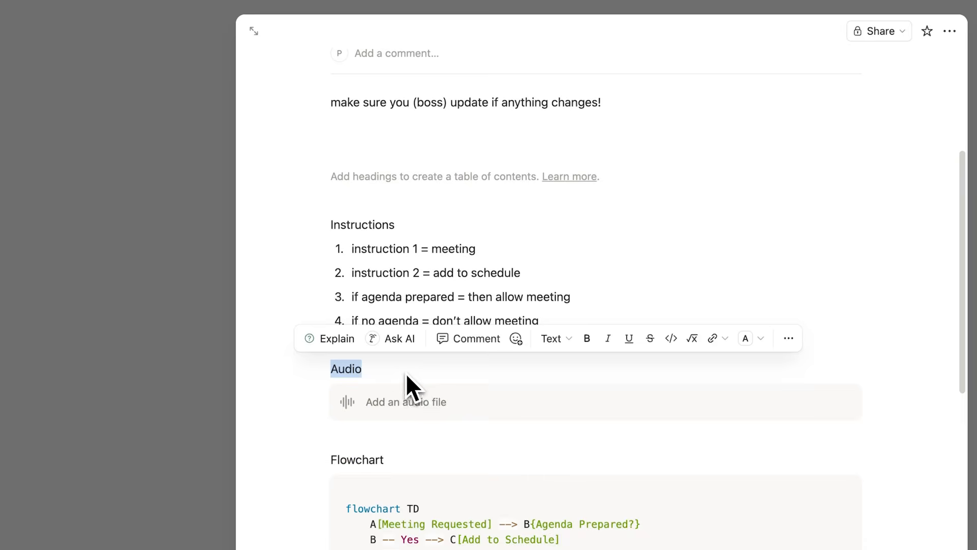
left_click(406, 376)
Step: Turn the Instructions label above the numbered list into a Heading 1
left_click(384, 224)
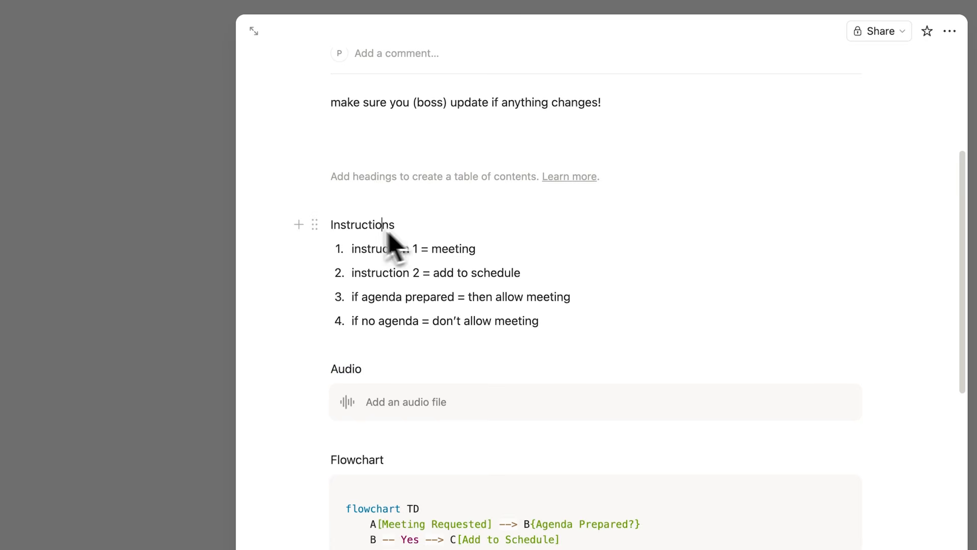
left_click(319, 228)
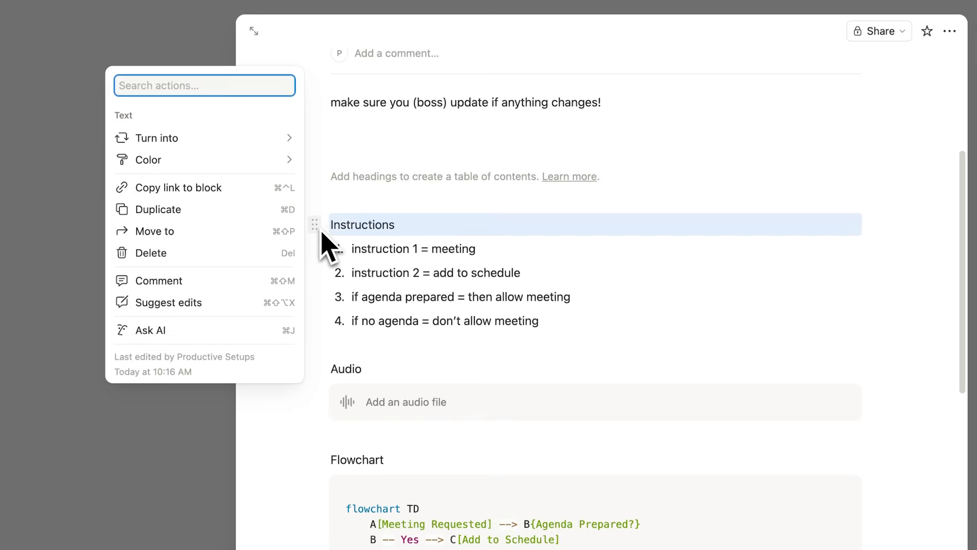
mouse_move(286, 141)
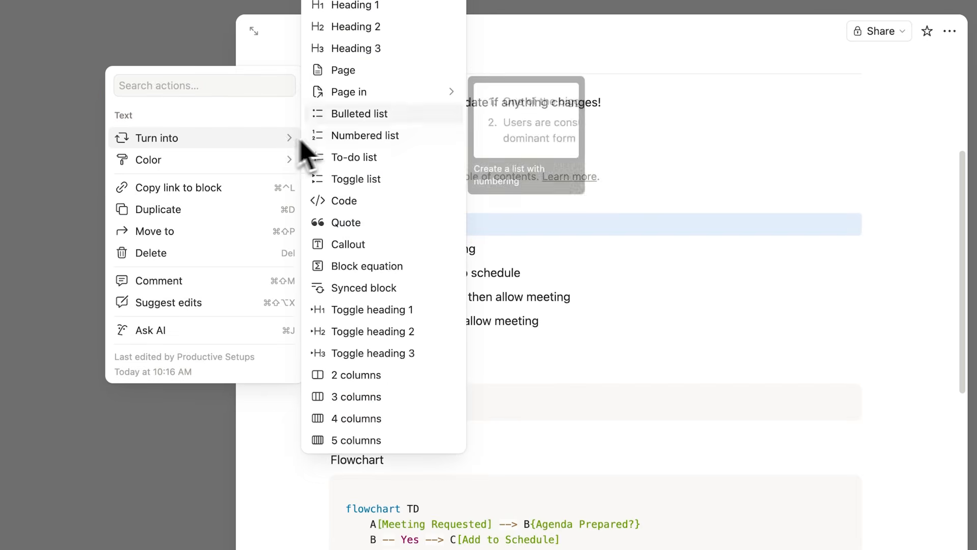
left_click(387, 10)
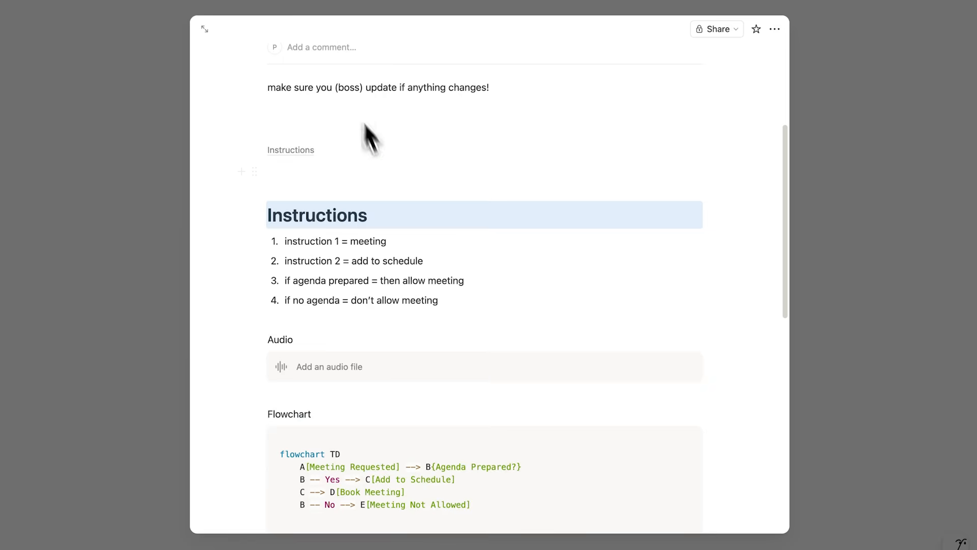
Step: Turn the Audio label above the audio block into a Heading 1
scroll(377, 153, "down", 1)
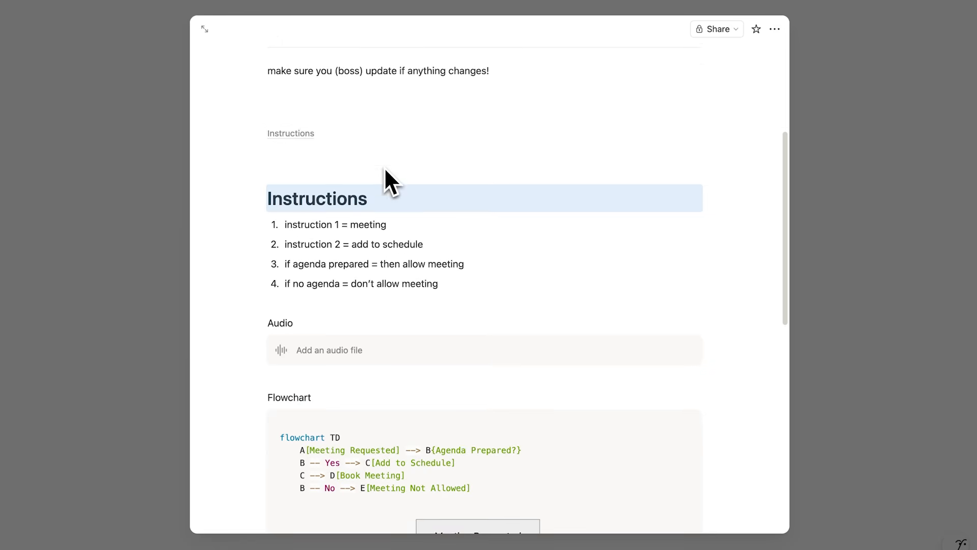
scroll(315, 173, "down", 3)
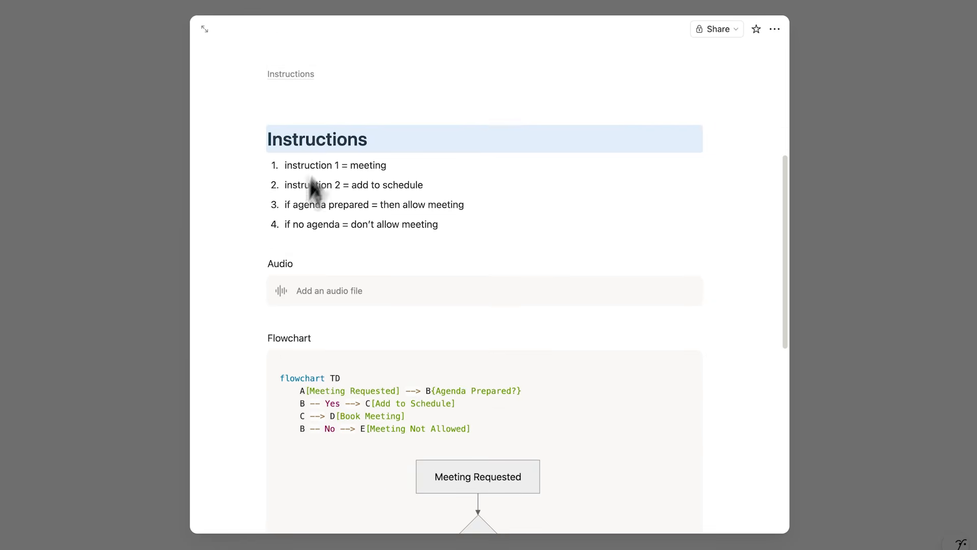
left_click(256, 262)
mouse_move(225, 212)
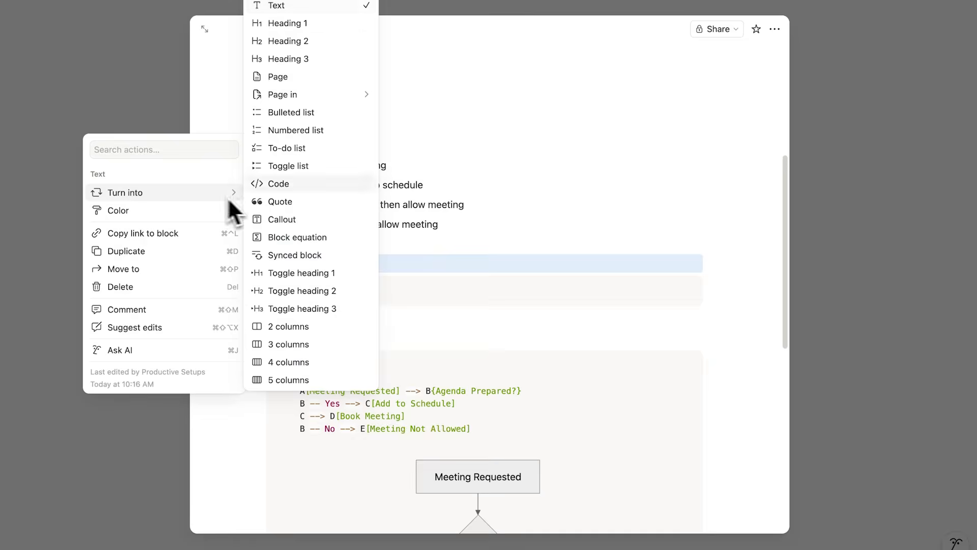
left_click(311, 33)
left_click(333, 121)
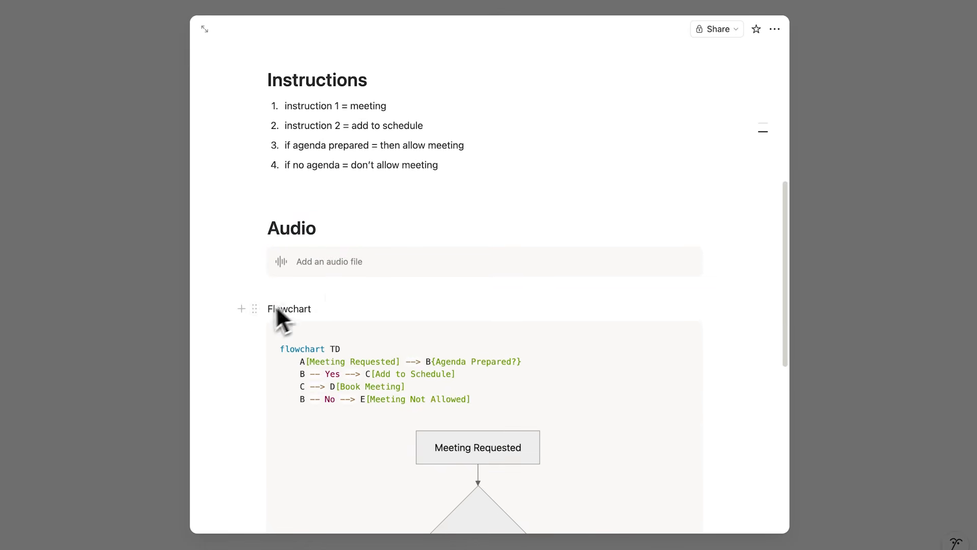
Step: Turn the Flowchart label above the Mermaid diagram into a Heading 2
left_click(257, 309)
mouse_move(204, 239)
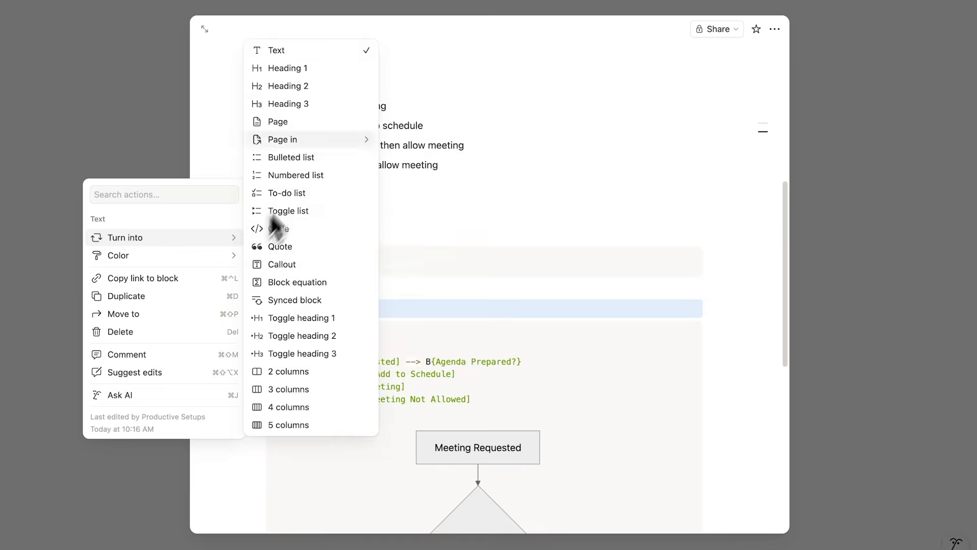
left_click(306, 89)
scroll(357, 257, "up", 4)
scroll(356, 257, "up", 2)
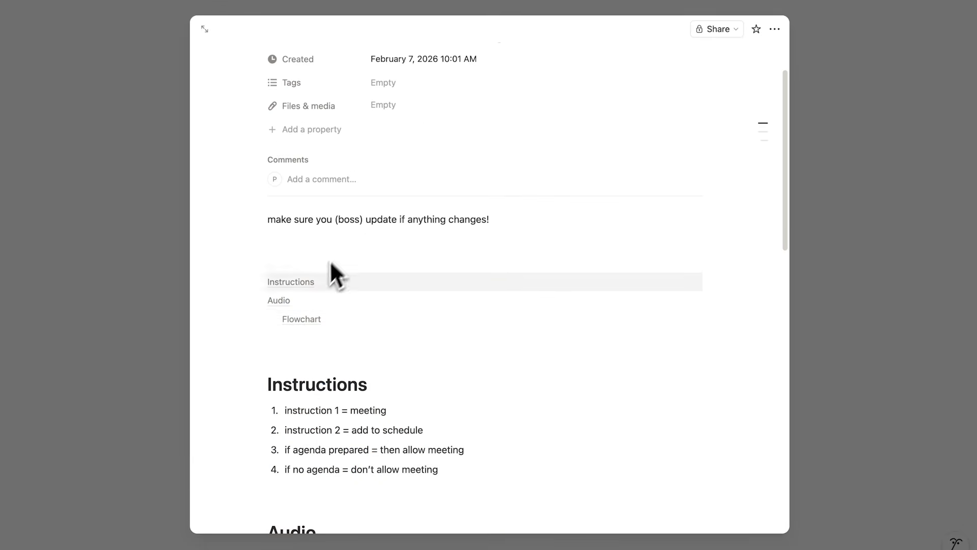
Step: Jump to the Audio section from the table of contents and change its heading to Heading 2
left_click(282, 305)
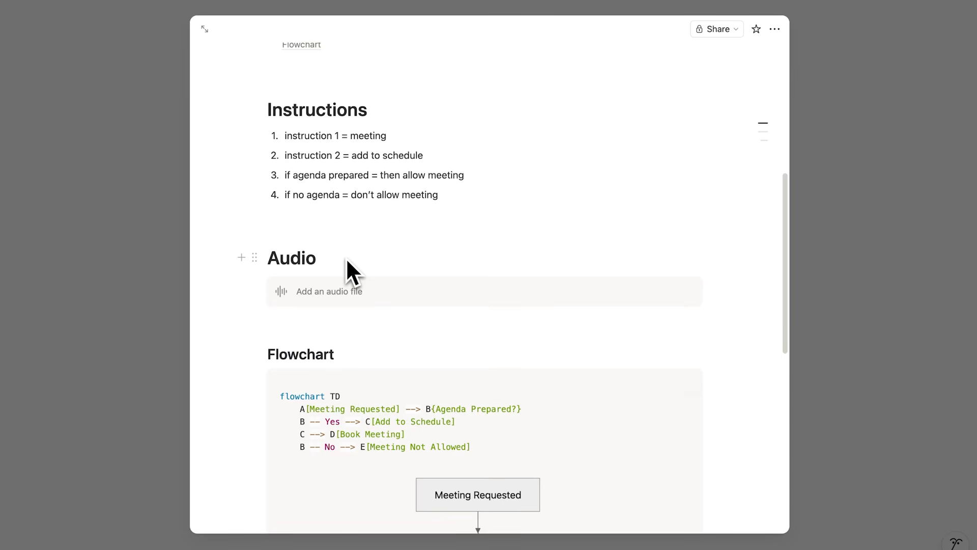
key("super+slash")
mouse_move(227, 149)
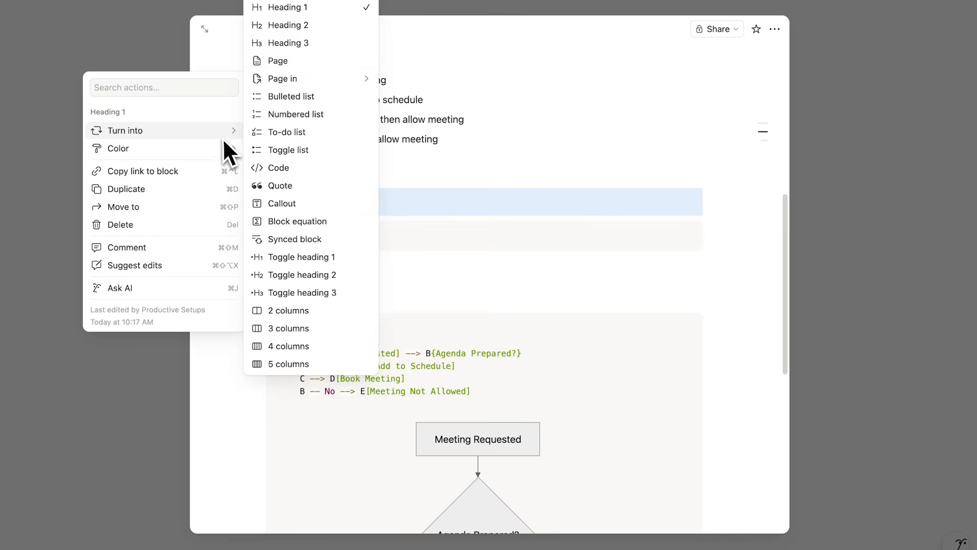
left_click(318, 29)
Step: Change the Flowchart heading above the Mermaid diagram to Heading 3
left_click(256, 286)
mouse_move(233, 218)
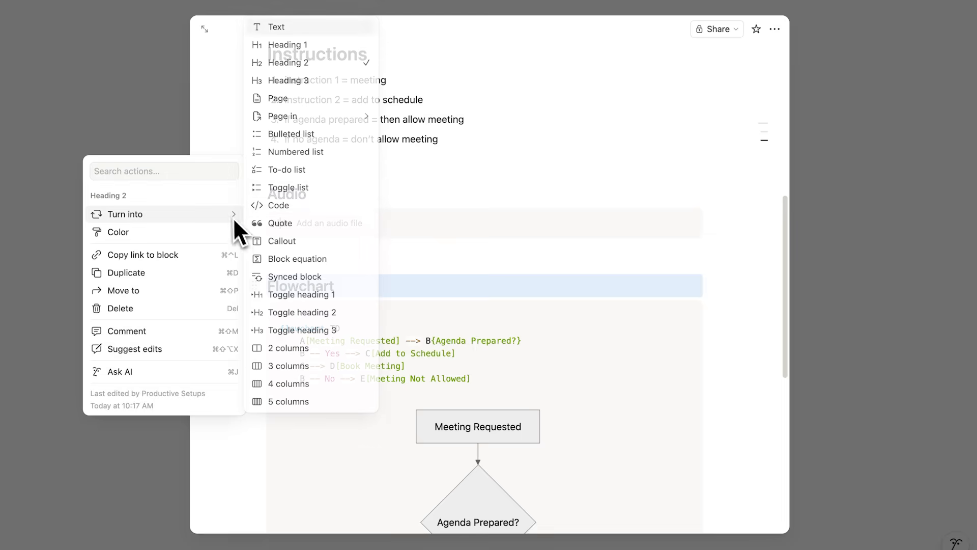
key("Escape")
scroll(389, 258, "up", 7)
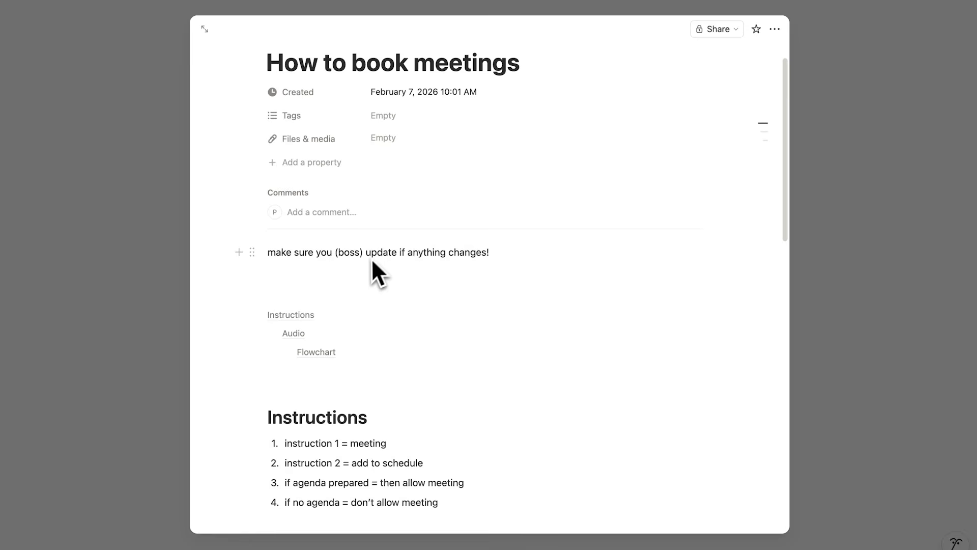
Step: Review the nested table of contents against the page and follow its Flowchart entry to that section
scroll(367, 285, "down", 8)
scroll(458, 423, "up", 8)
scroll(473, 402, "up", 2)
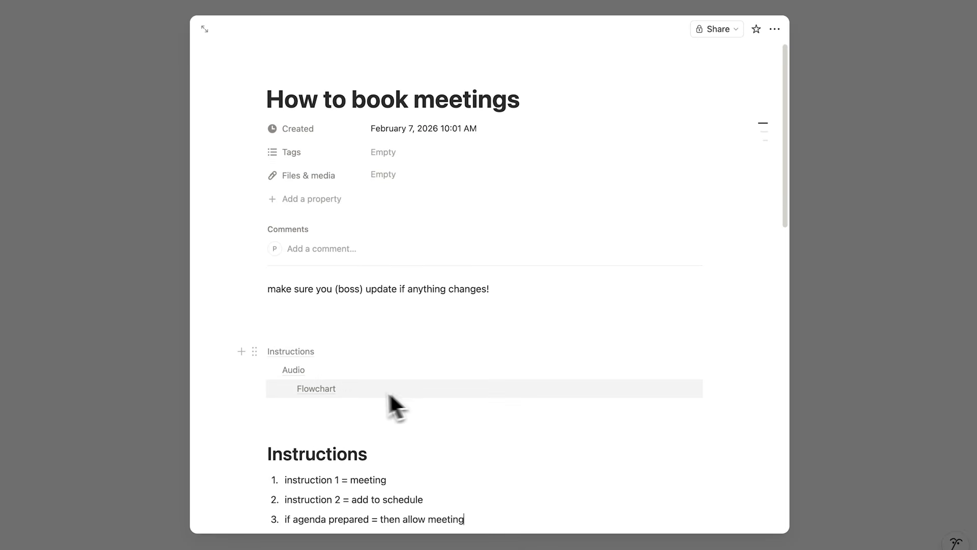
left_click(325, 393)
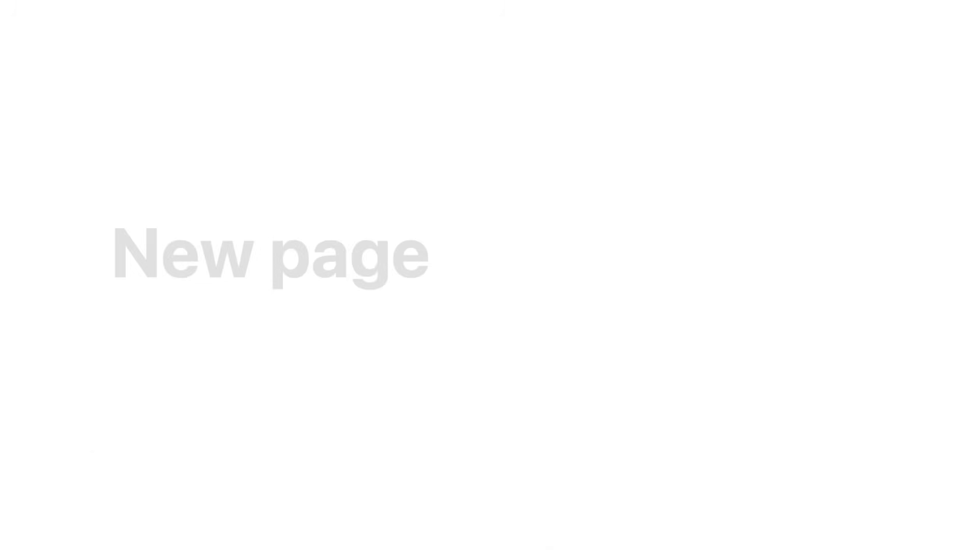
Step: Title the new empty page "SOP Dashboard"
type("SOP Dashboard")
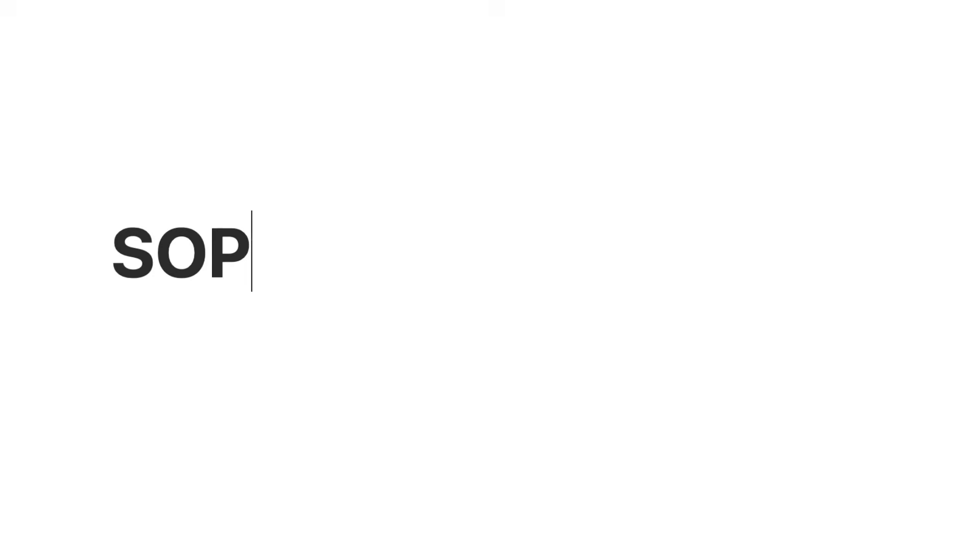